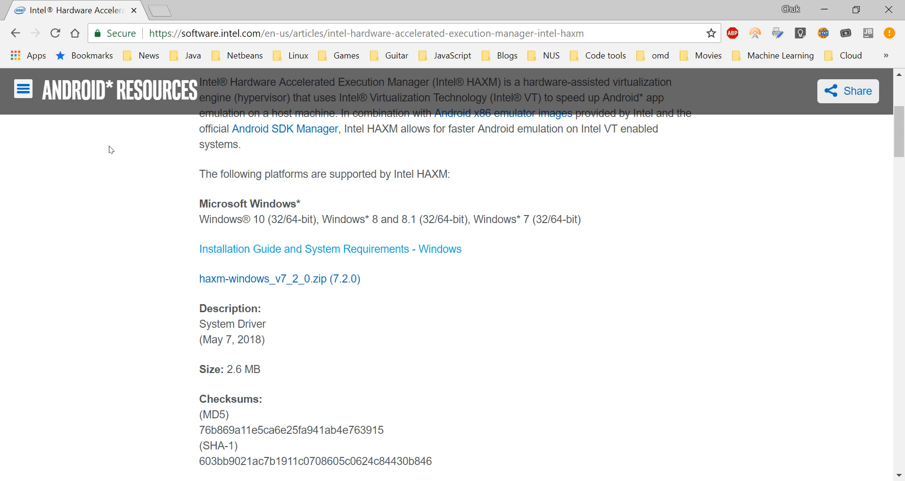
# Step: Open a new browser tab alongside the Intel HAXM page
pyautogui.scroll(2, 115, 196)
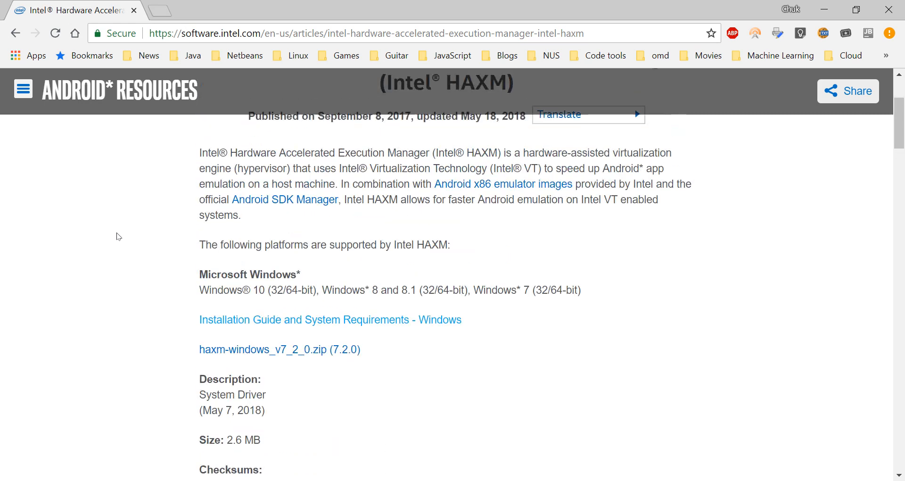
pyautogui.scroll(3, 132, 194)
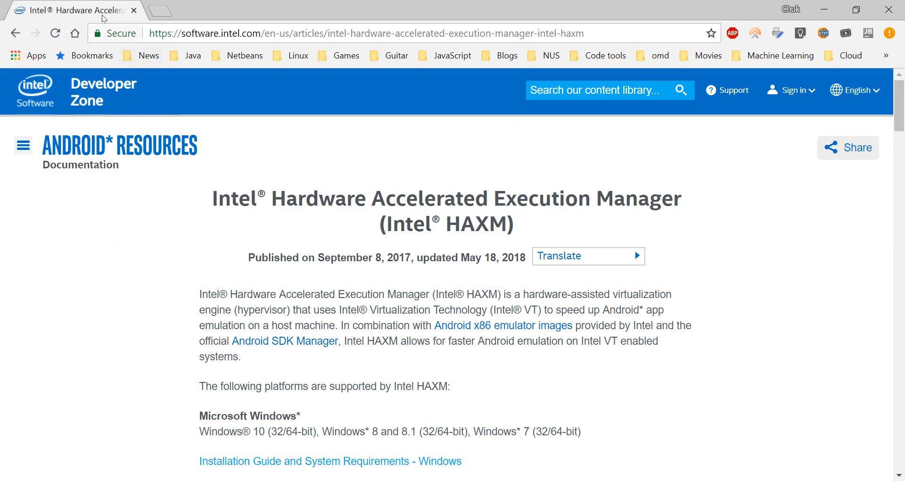
pyautogui.hotkey('ctrl', 't')
pyautogui.write('n\\\\')
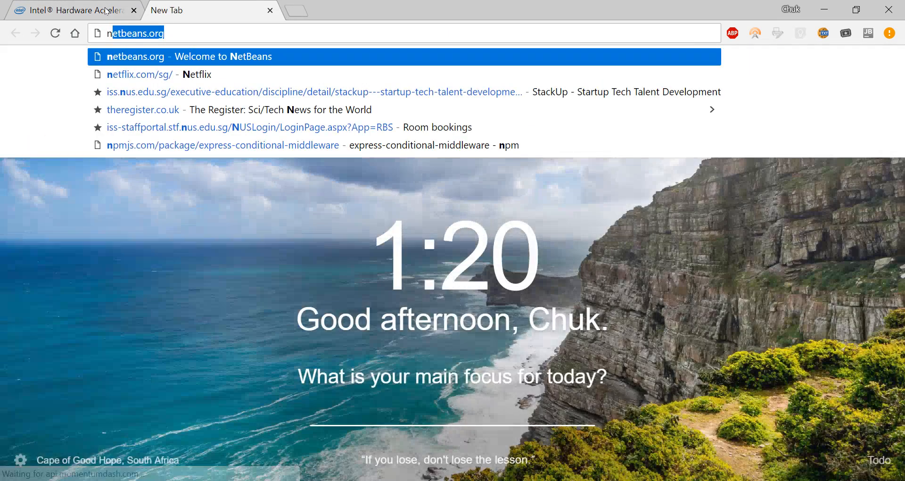
pyautogui.write('hax\\\\\\\\\\')
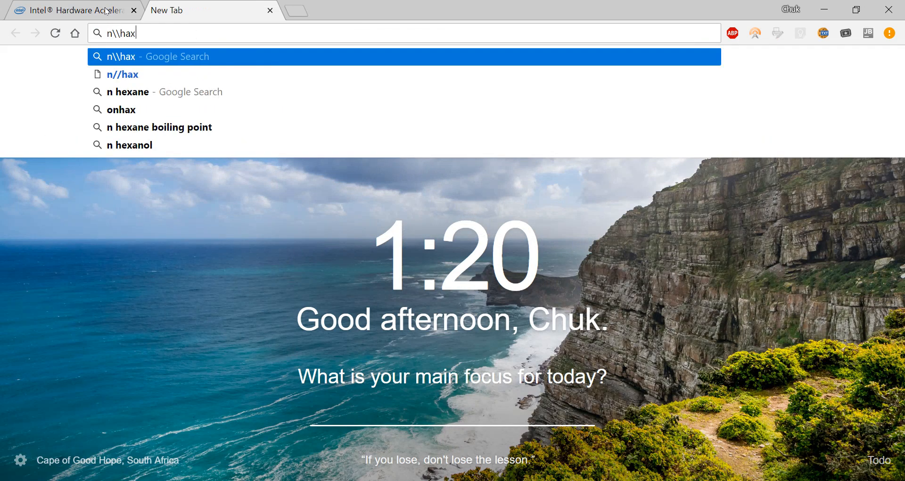
pyautogui.press('BackSpace')
pyautogui.press('BackSpace')
pyautogui.press('BackSpace')
pyautogui.press('BackSpace')
pyautogui.press('BackSpace')
pyautogui.press('BackSpace')
pyautogui.press('BackSpace')
pyautogui.press('BackSpace')
pyautogui.press('BackSpace')
pyautogui.press('BackSpace')
pyautogui.press('BackSpace')
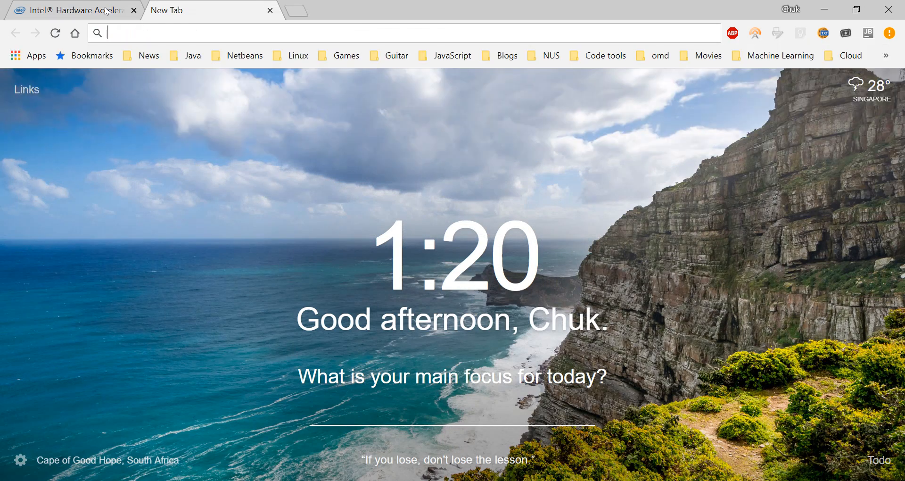
# Step: Search the web for "haxm installer" and open the Intel Hardware Accelerated Execution Manager result, replacing the older duplicate tab
pyautogui.write('haxm i')
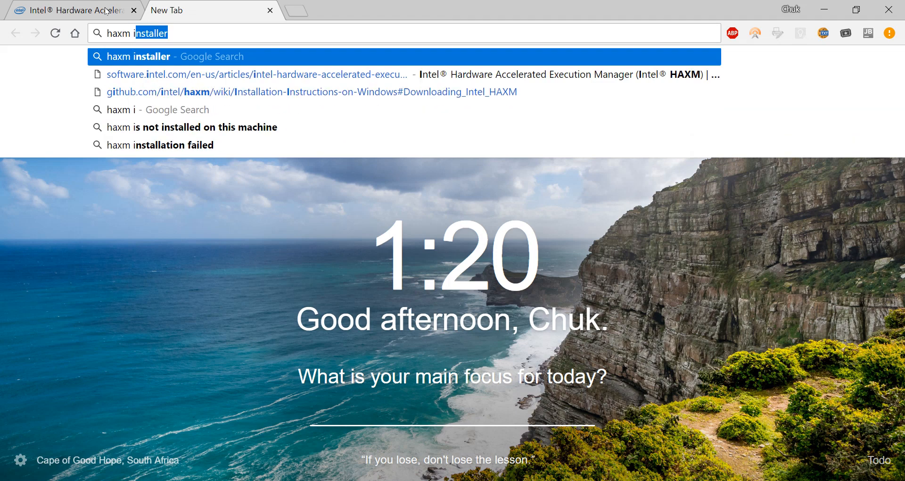
pyautogui.press('Return')
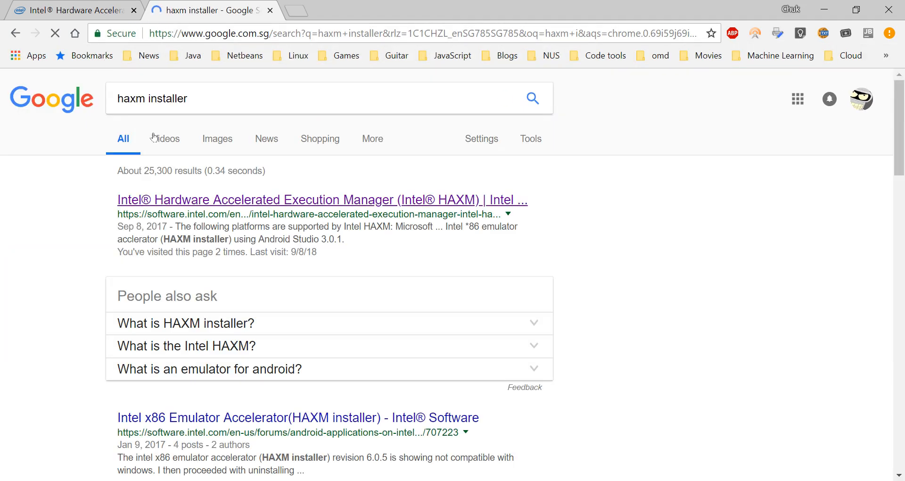
pyautogui.click(236, 200)
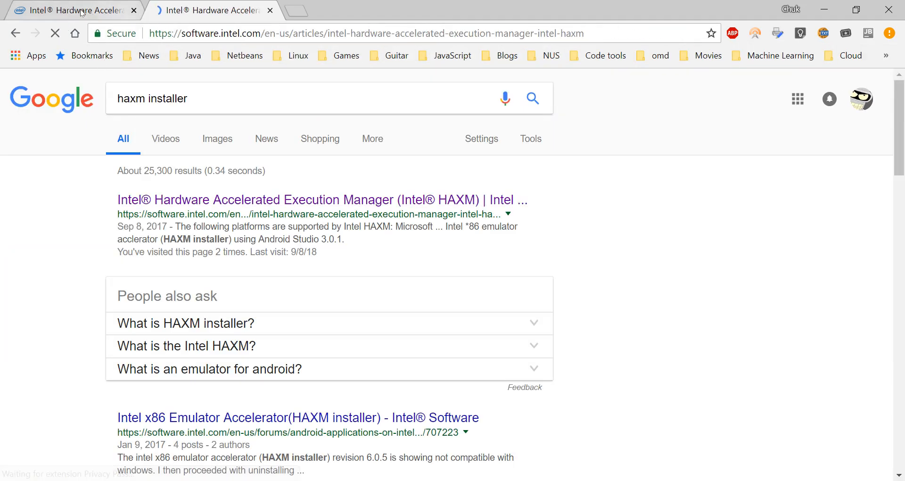
pyautogui.click(134, 10)
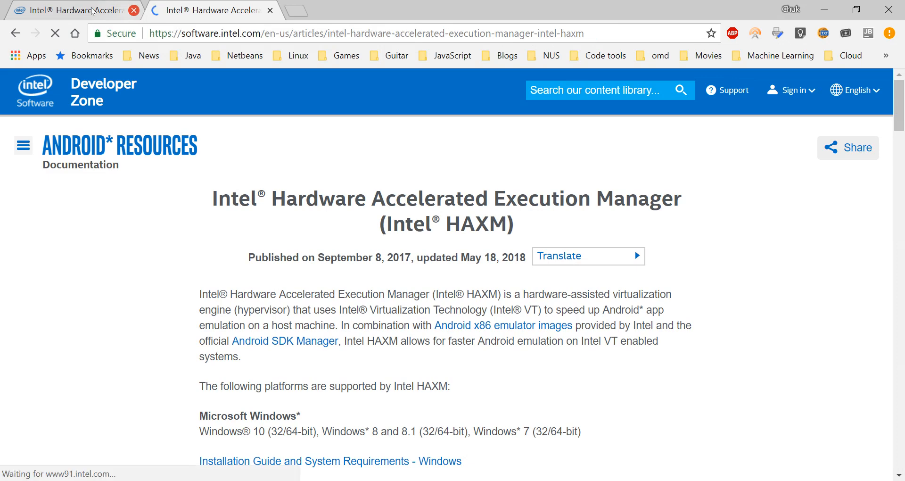
# Step: Download haxm-windows_v7_2_0.zip from the Microsoft Windows section and save it in the Downloads folder
pyautogui.scroll(-3, 289, 244)
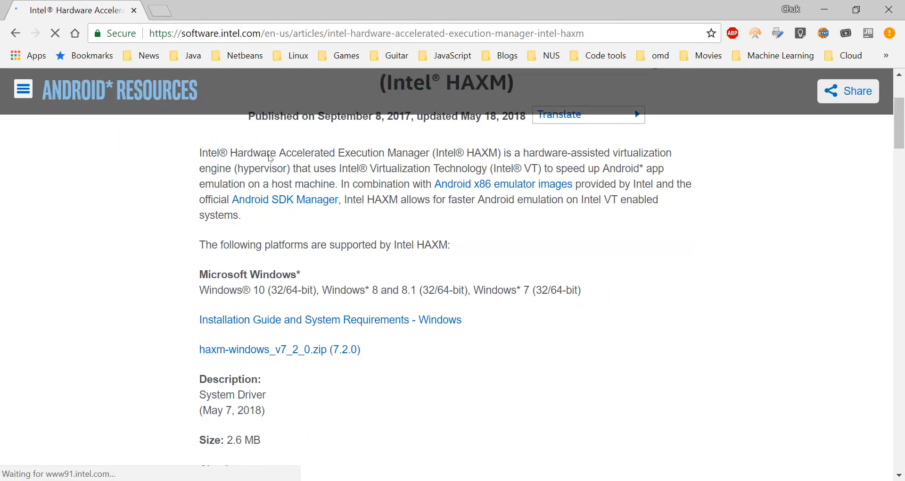
pyautogui.click(200, 236)
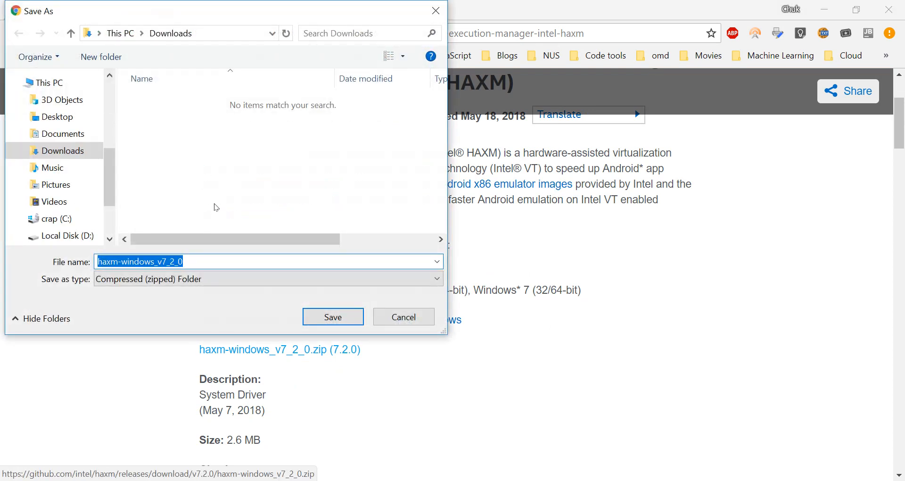
pyautogui.press('Return')
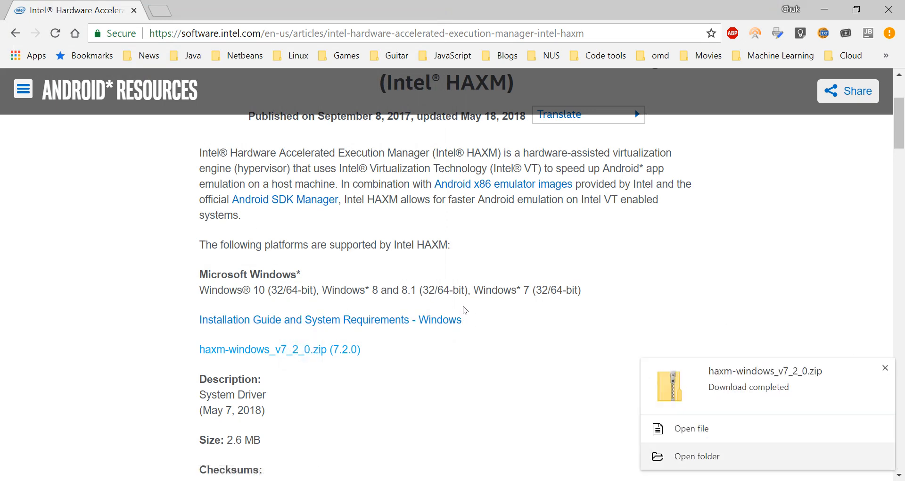
# Step: Show the downloaded HAXM archive in its folder and extract it with 7-Zip to haxm-windows_v7_2_0\
pyautogui.click(696, 456)
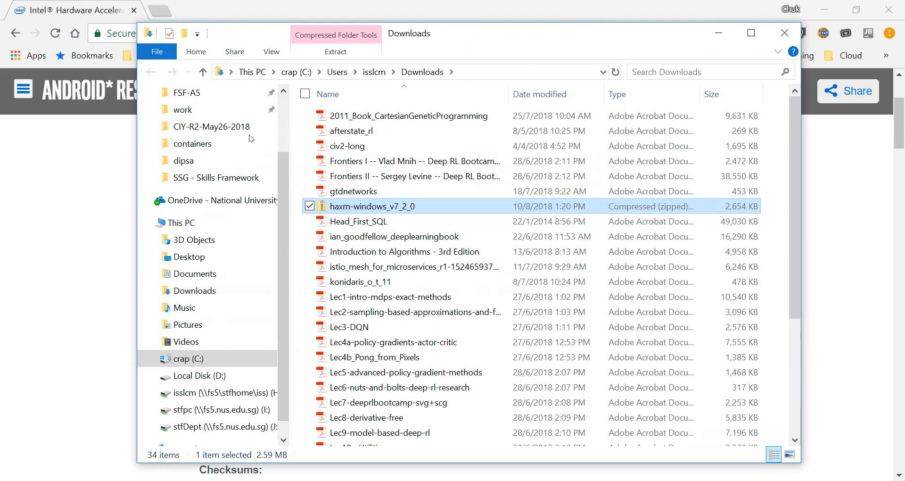
pyautogui.rightClick(374, 204)
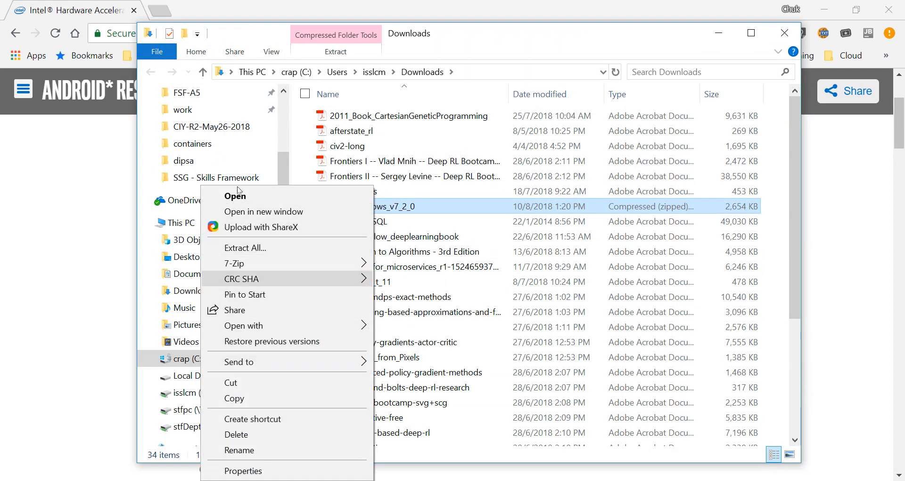
pyautogui.moveTo(283, 263)
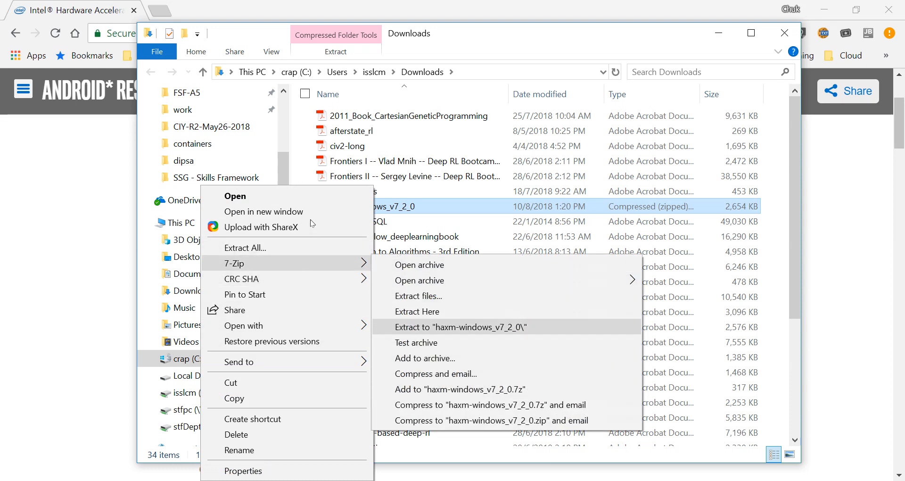
pyautogui.click(424, 327)
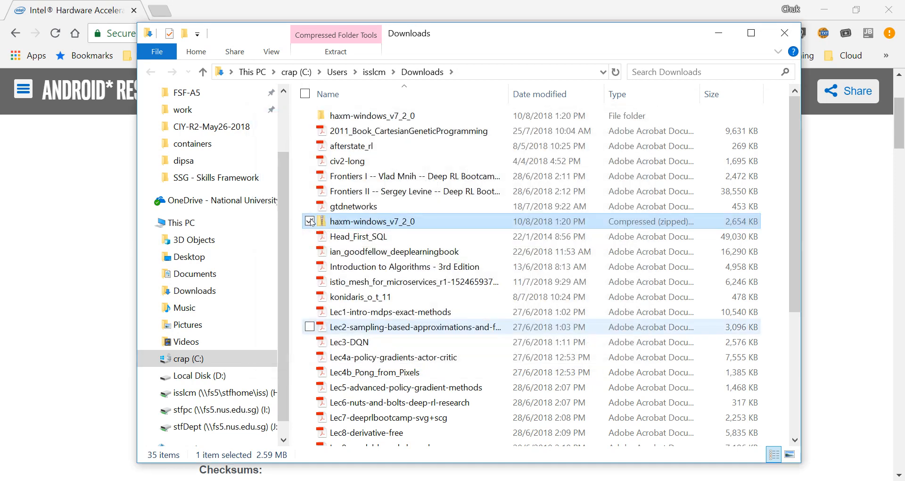
# Step: Run intelhaxm-android from the extracted haxm-windows_v7_2_0 folder and complete the Intel HAXM 7.2.0 installation
pyautogui.doubleClick(394, 116)
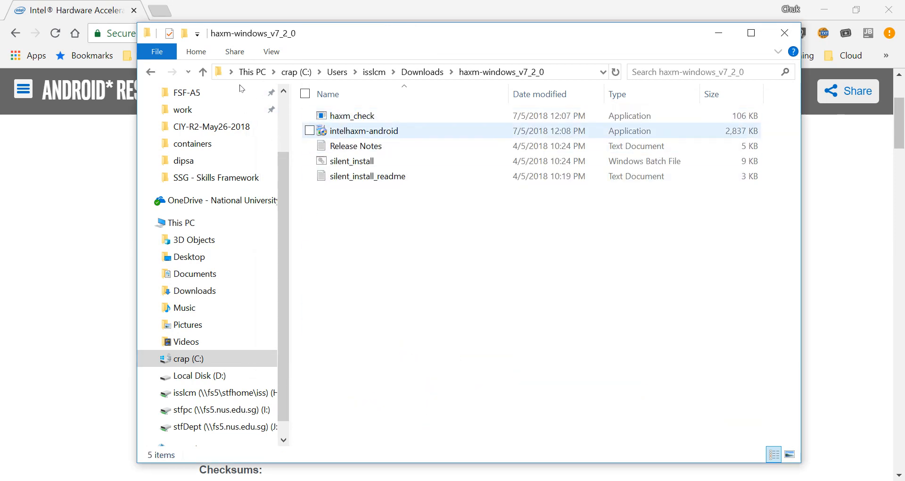
pyautogui.click(309, 131)
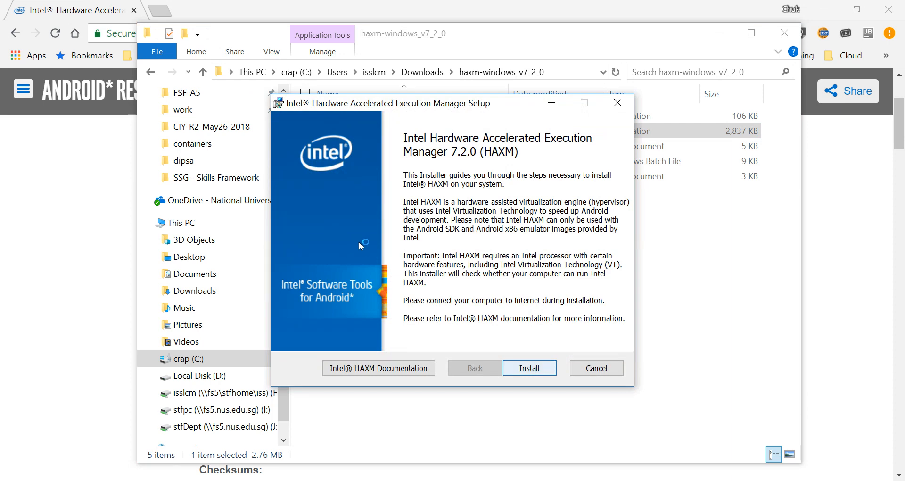
pyautogui.press('Return')
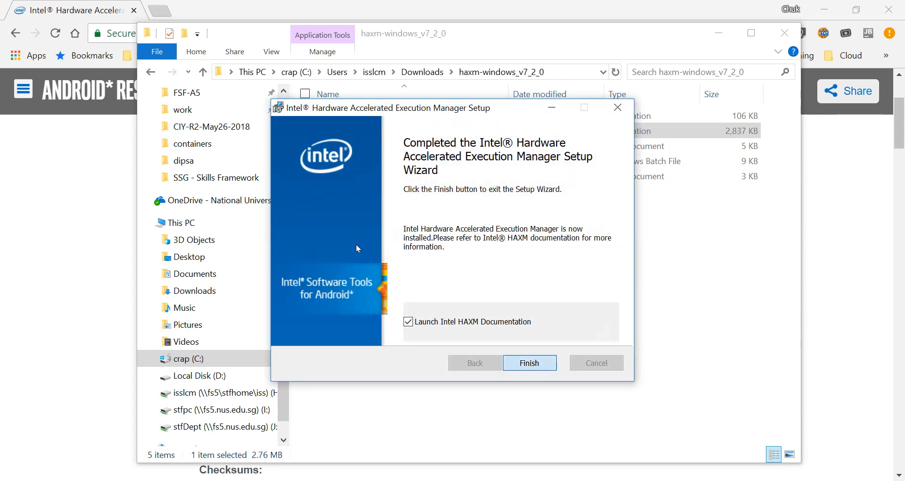
pyautogui.press('Return')
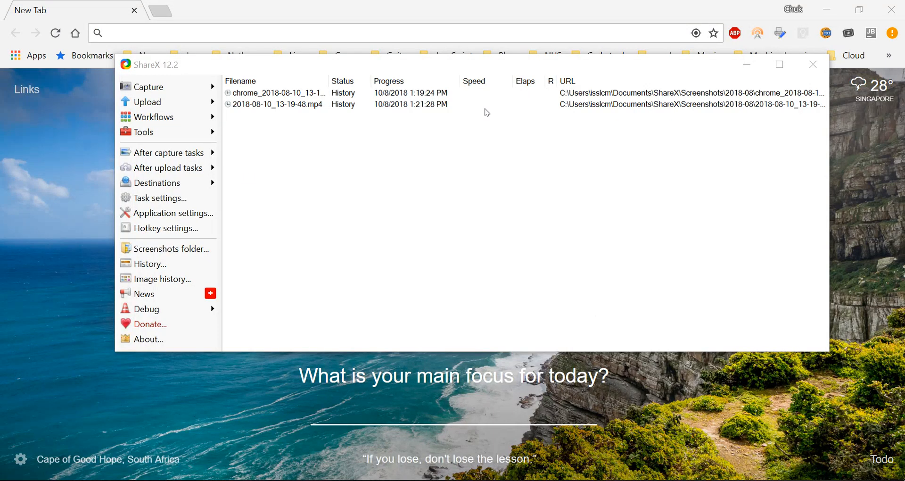
# Step: Search the web for "android studio download" and open the Download Android Studio and SDK tools result from Android Developers
pyautogui.click(747, 64)
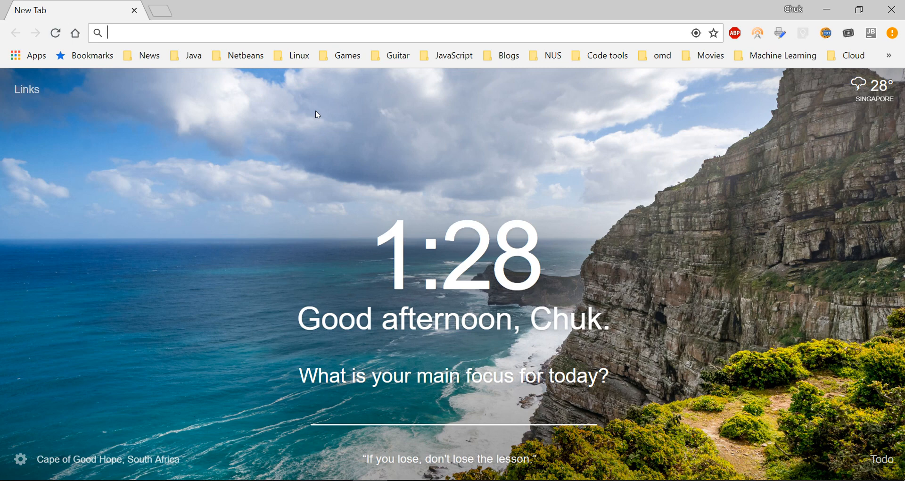
pyautogui.write('android')
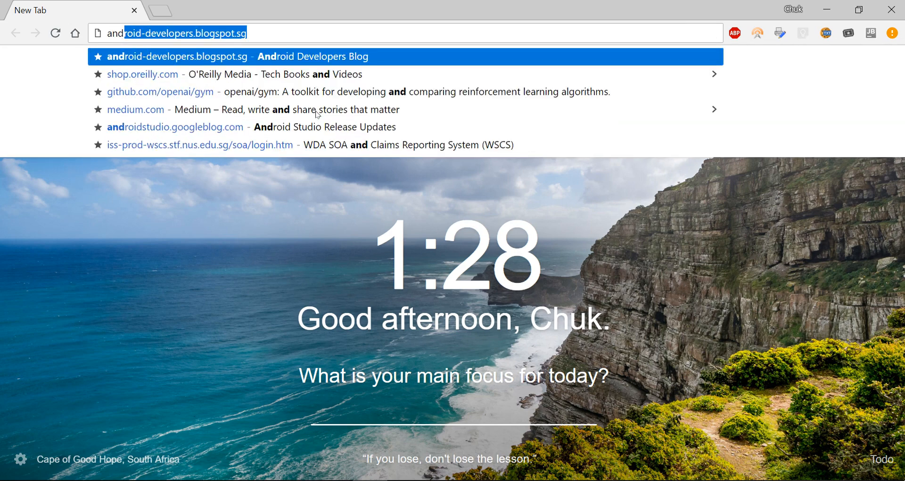
pyautogui.write(' studio')
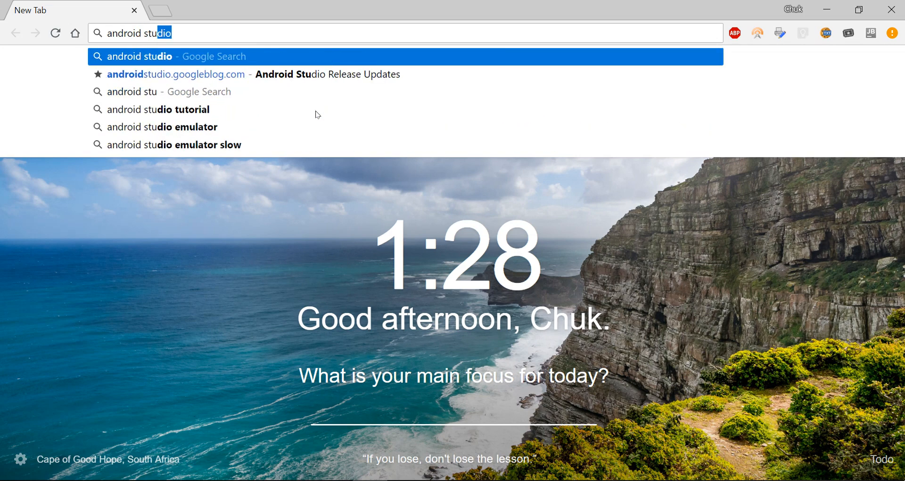
pyautogui.write(' download')
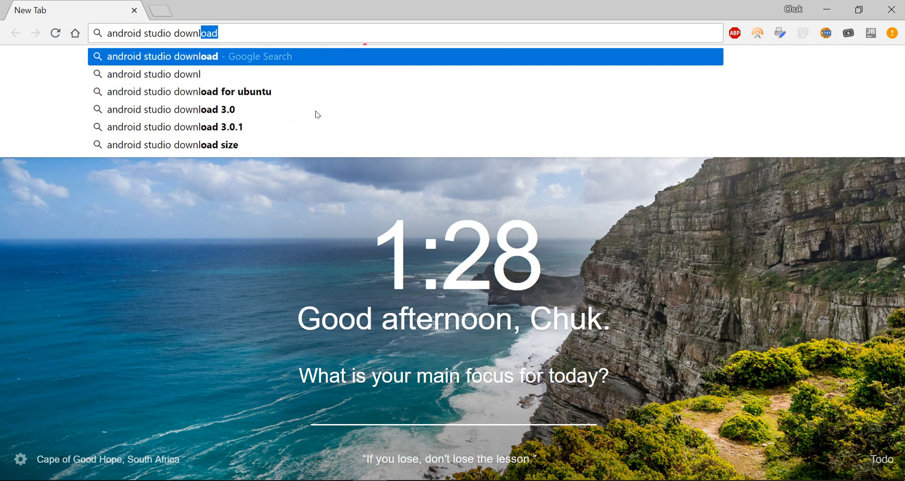
pyautogui.press('Return')
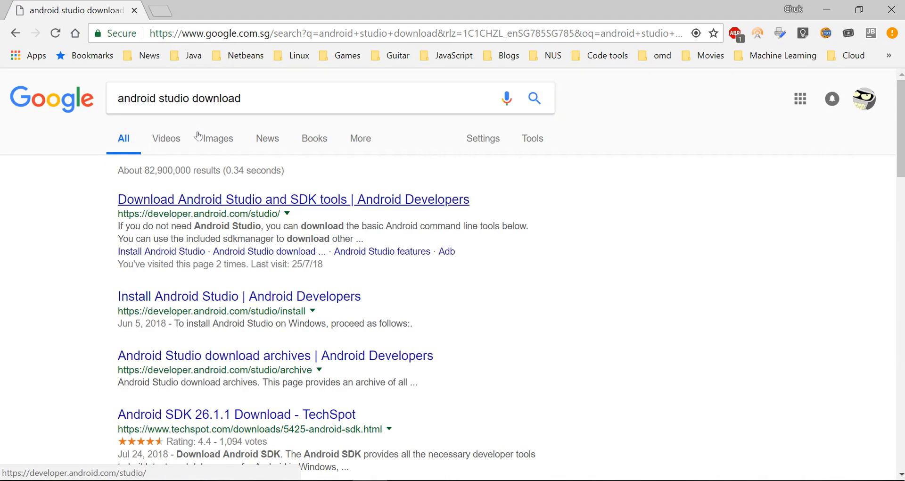
pyautogui.press('Return')
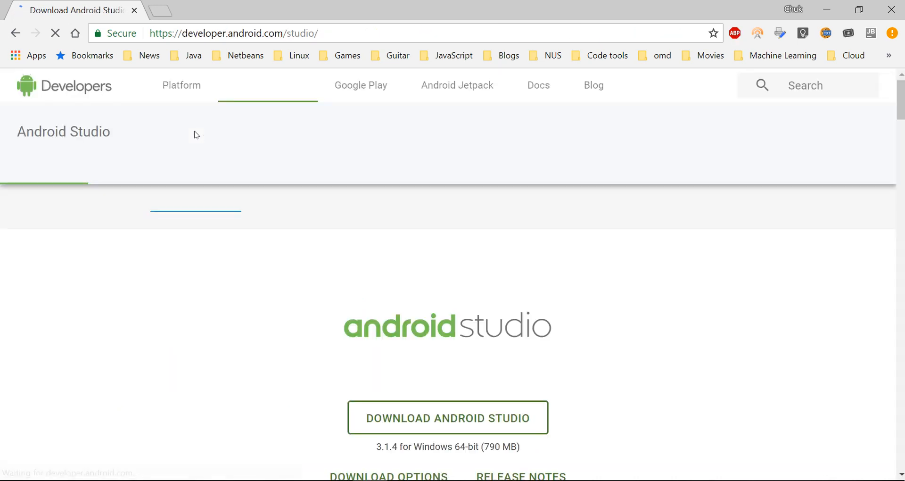
# Step: Download Android Studio 3.1.4 for Windows 64-bit, accepting the terms and conditions and saving the installer in Downloads
pyautogui.scroll(-3, 426, 216)
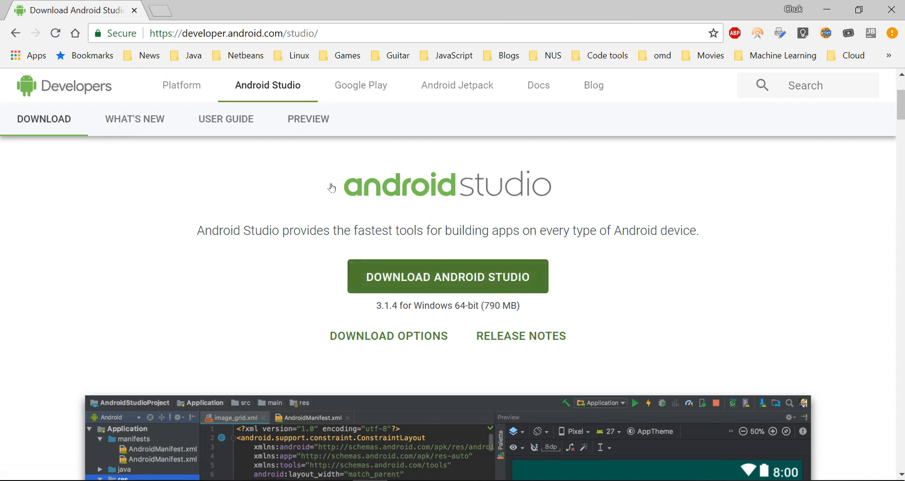
pyautogui.click(497, 276)
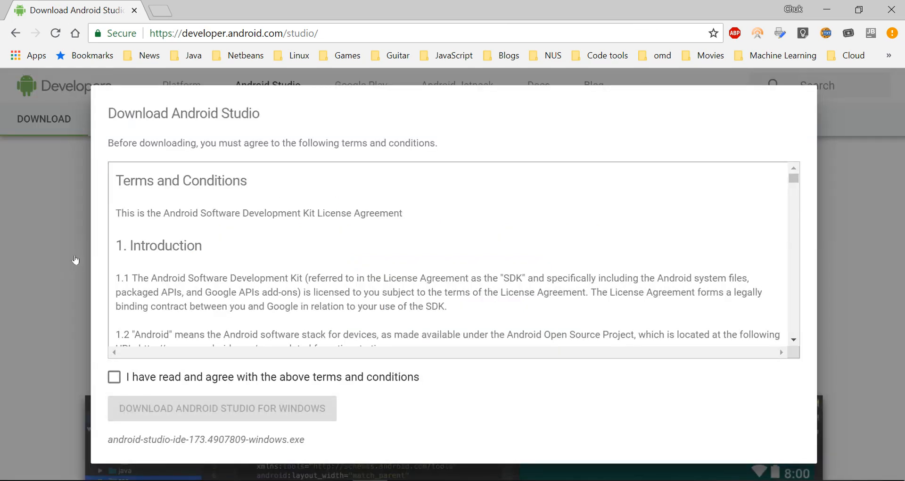
pyautogui.click(114, 377)
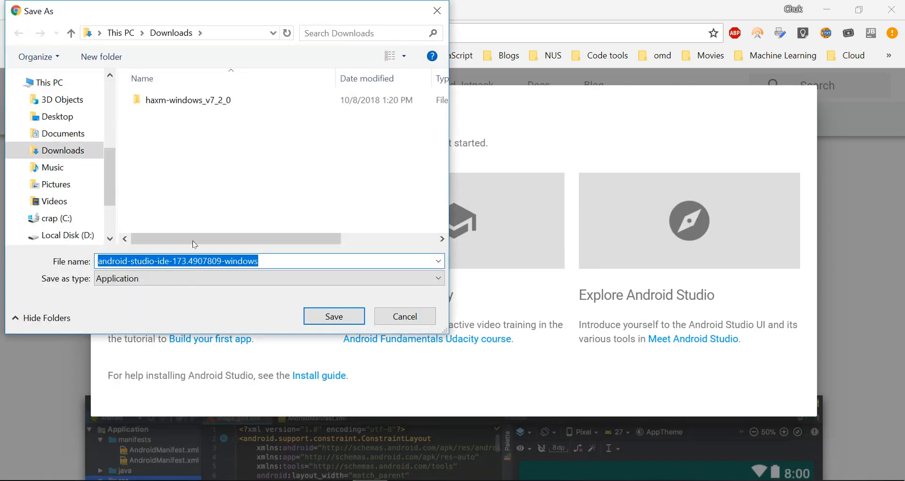
pyautogui.press('Return')
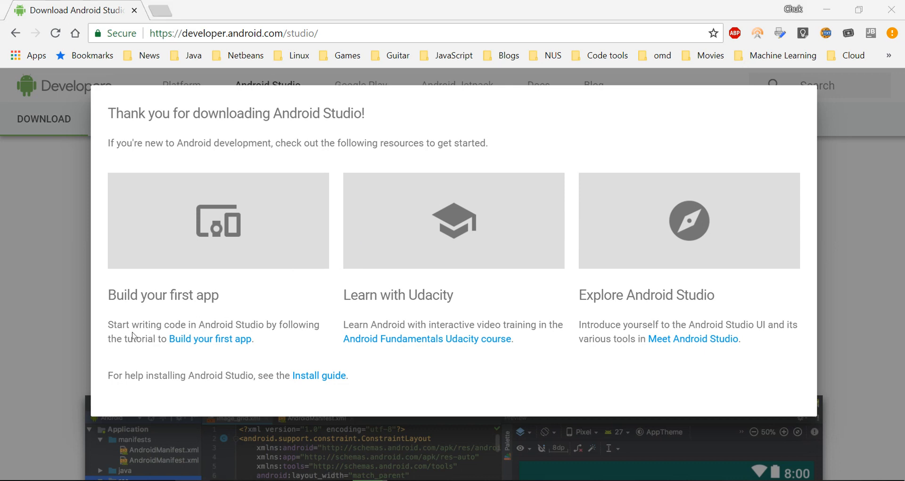
# Step: Open the Downloads folder in File Explorer and launch the android-studio-ide-173.4907809-windows installer
pyautogui.press('super+e')
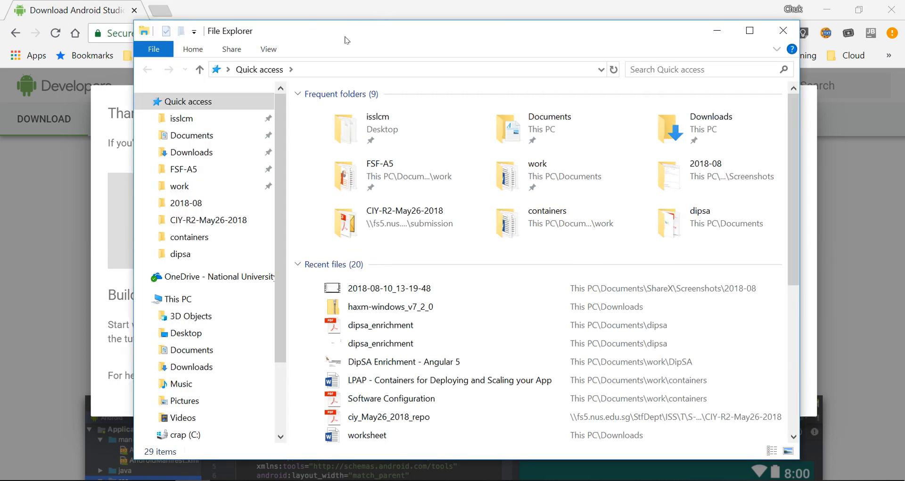
pyautogui.click(186, 152)
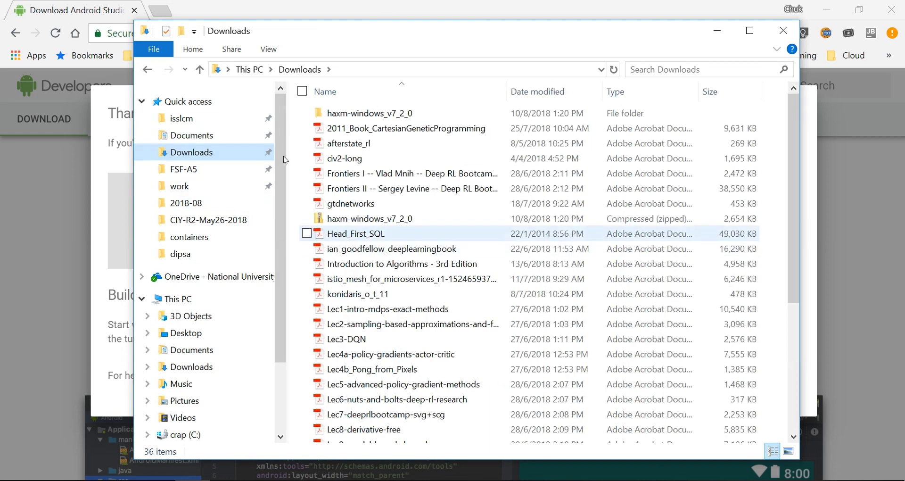
pyautogui.scroll(-5, 324, 138)
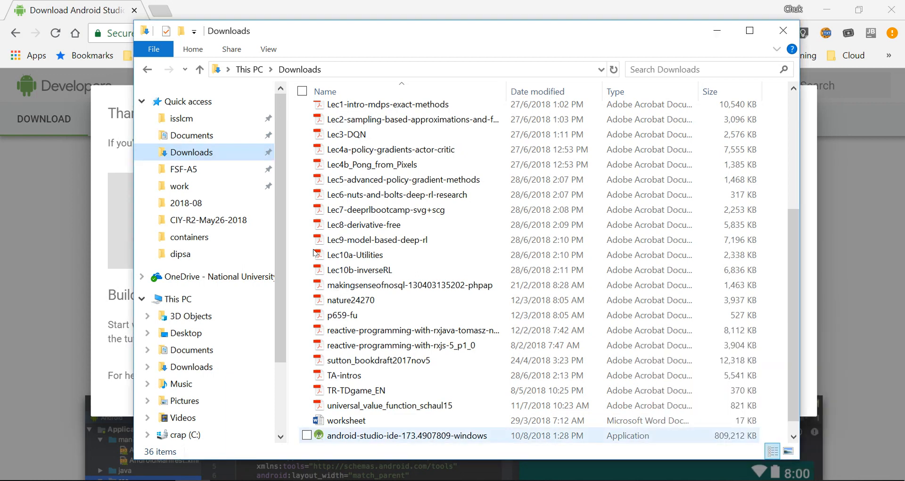
pyautogui.moveTo(277, 24); pyautogui.dragTo(279, 12)
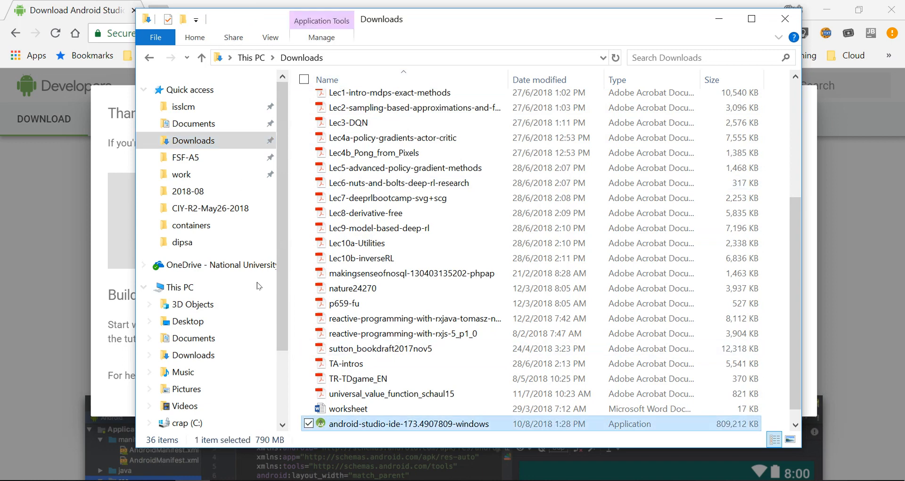
pyautogui.press('Return')
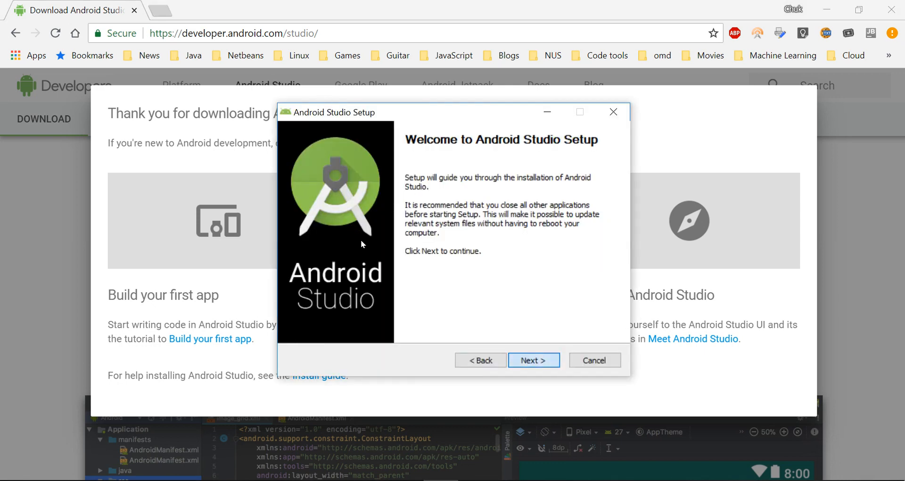
# Step: Install Android Studio with Android Virtual Device in C:\Program Files\Android\Android Studio, keep the Android Studio Start Menu folder, and start the program
pyautogui.press('Return')
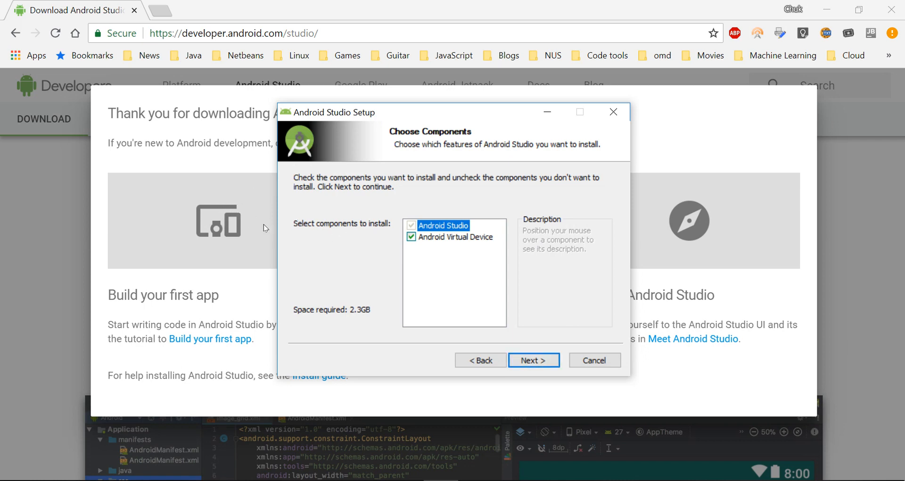
pyautogui.press('Return')
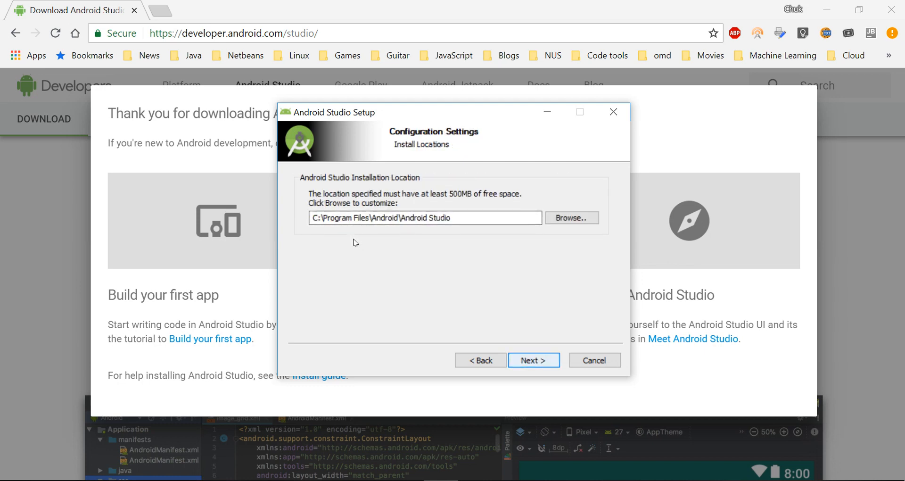
pyautogui.press('Return')
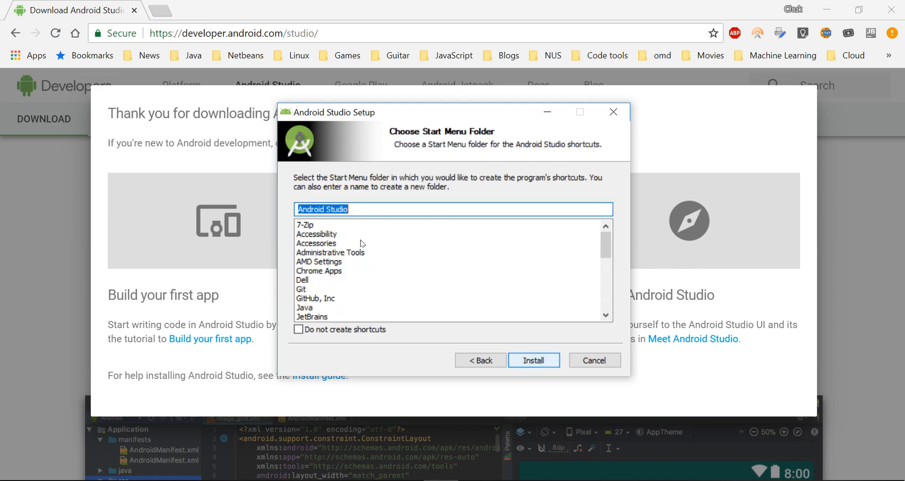
pyautogui.press('Return')
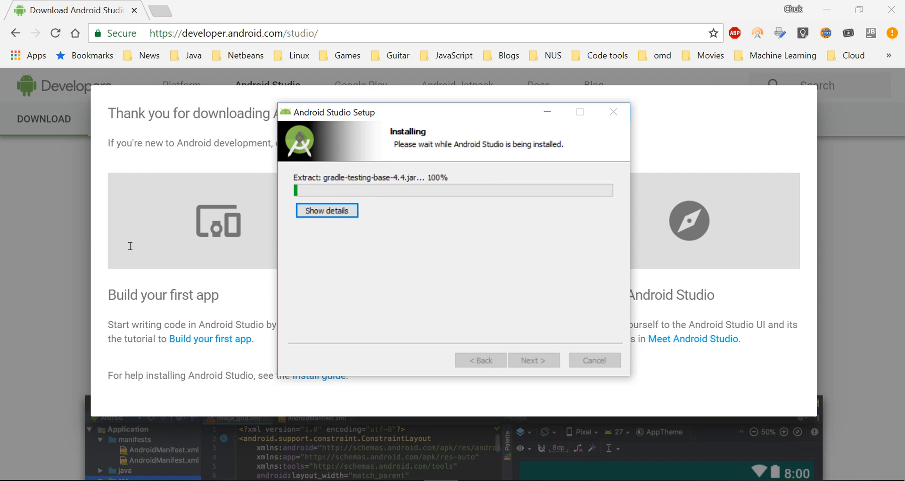
pyautogui.click(26, 327)
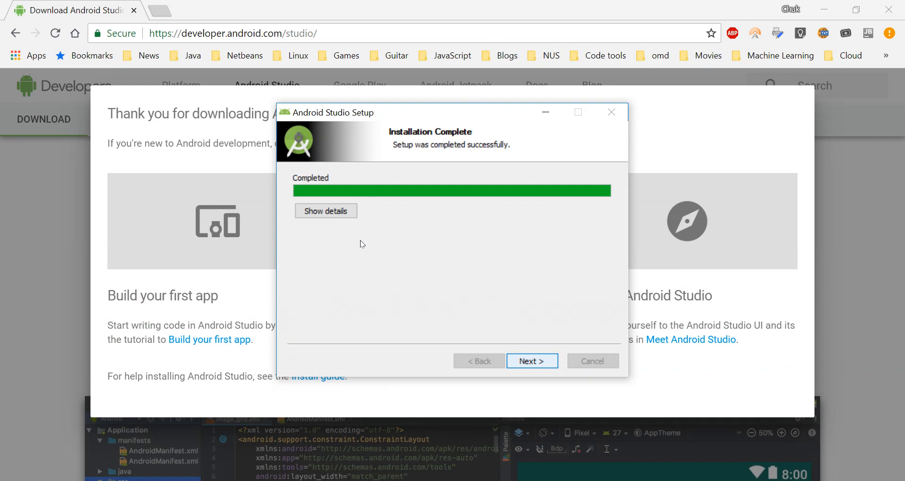
pyautogui.press('Return')
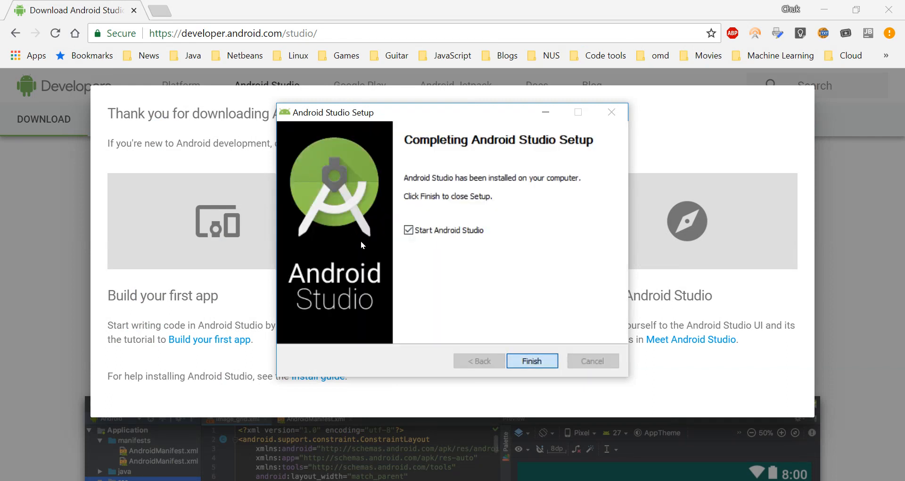
pyautogui.press('Return')
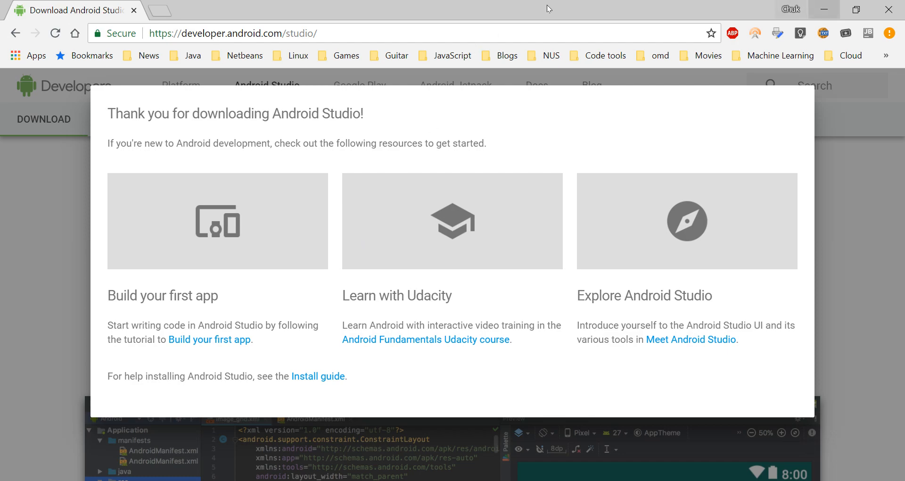
# Step: Minimize the browser, skip importing settings, and choose the Standard setup type with the IntelliJ theme for Android Studio
pyautogui.click(824, 9)
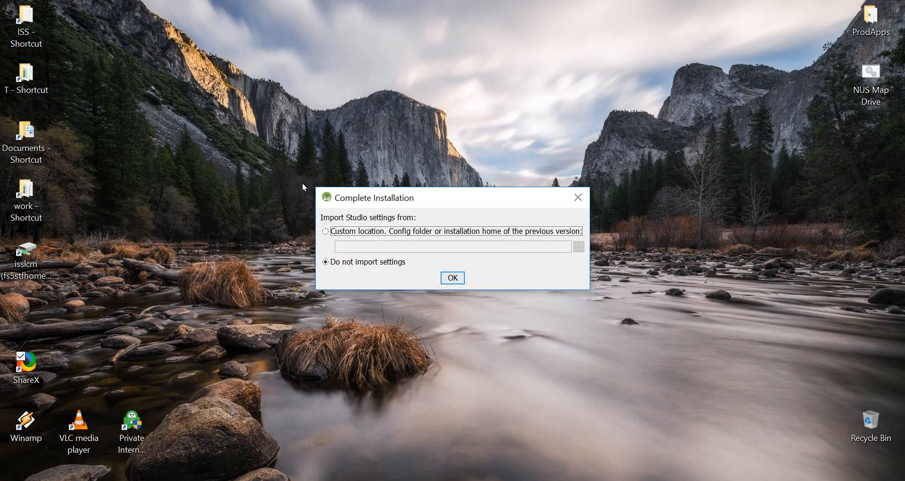
pyautogui.press('Return')
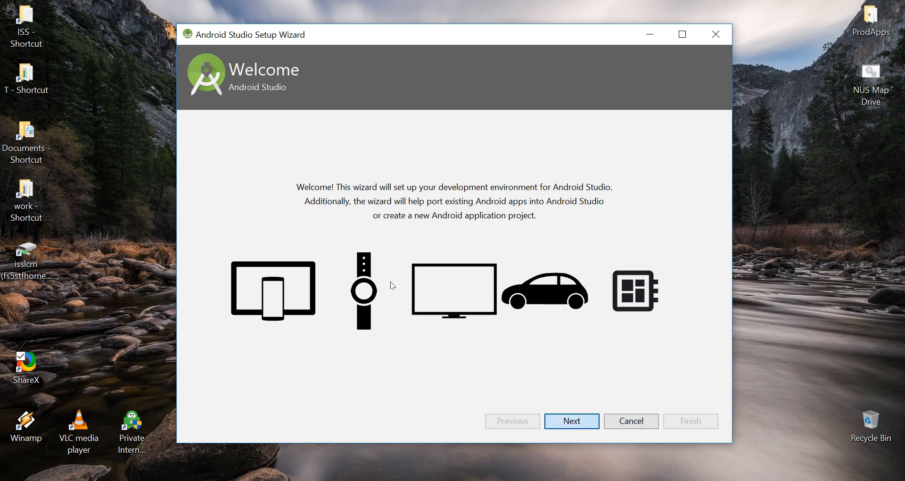
pyautogui.press('Return')
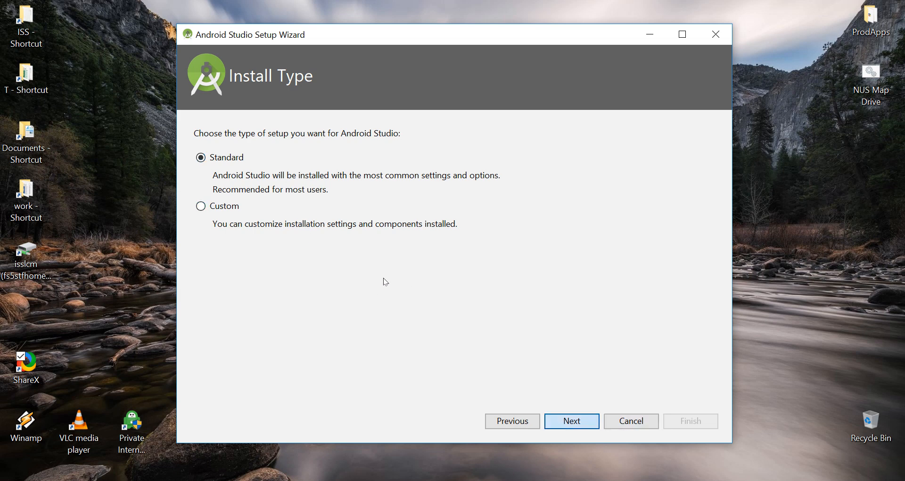
pyautogui.press('Return')
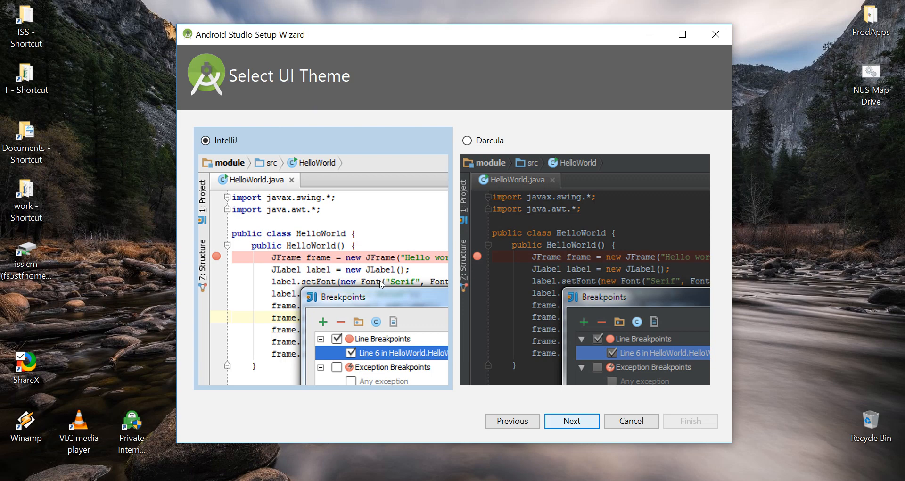
pyautogui.press('Return')
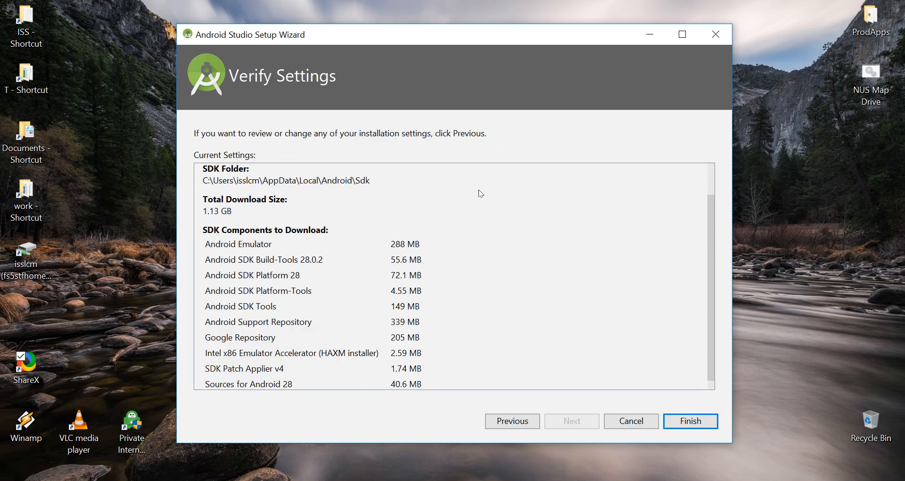
# Step: Review the SDK folder and component list, download the SDK components, and finish the Android Studio Setup Wizard
pyautogui.moveTo(320, 23); pyautogui.dragTo(319, 13)
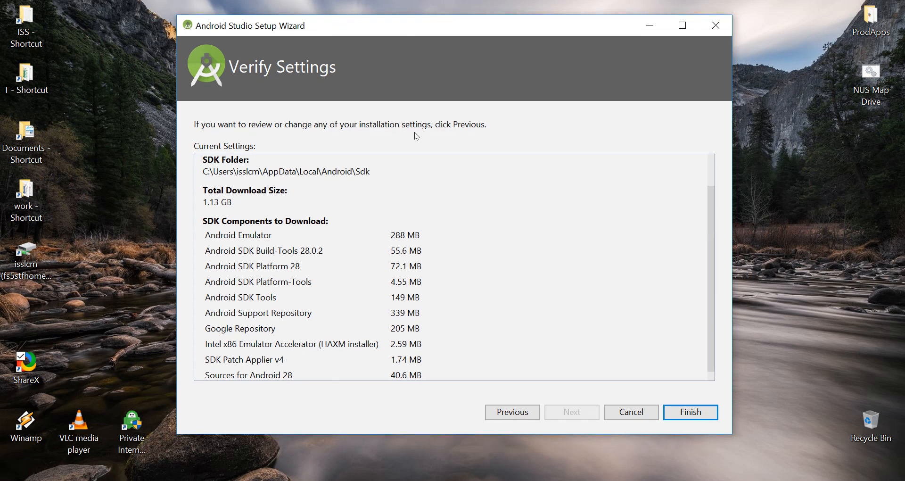
pyautogui.scroll(2, 472, 163)
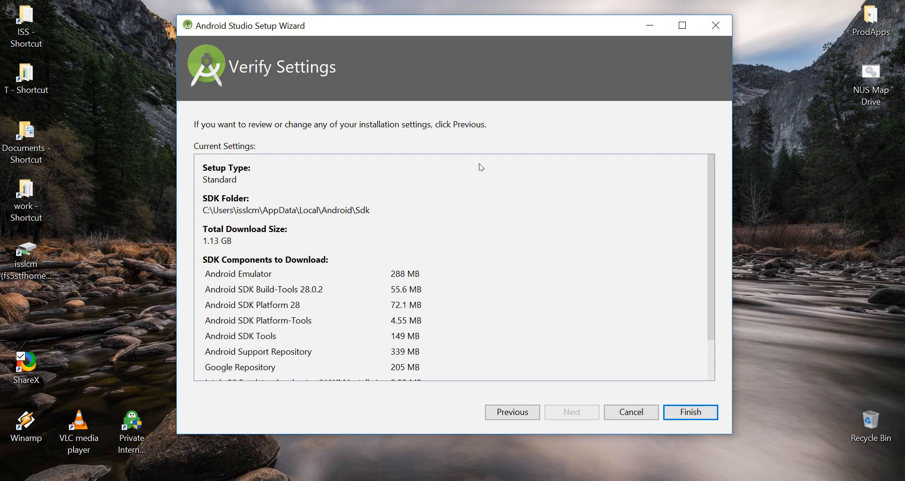
pyautogui.scroll(-2, 475, 155)
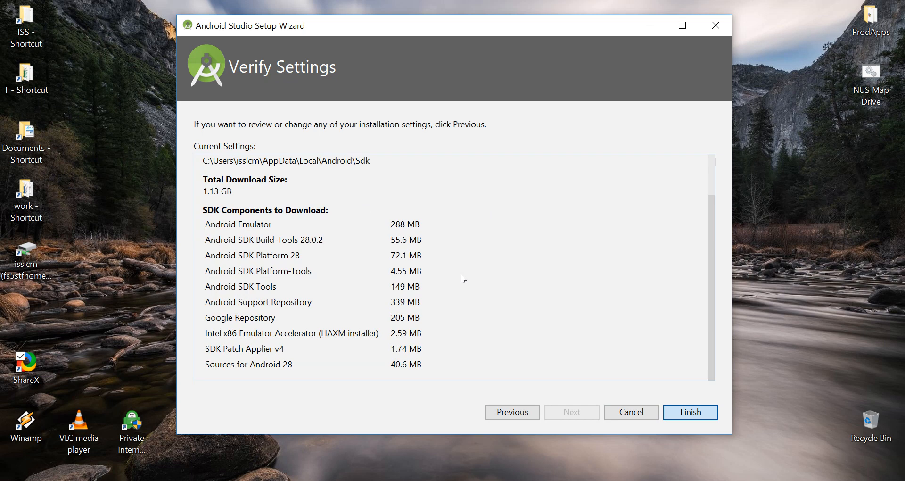
pyautogui.press('Return')
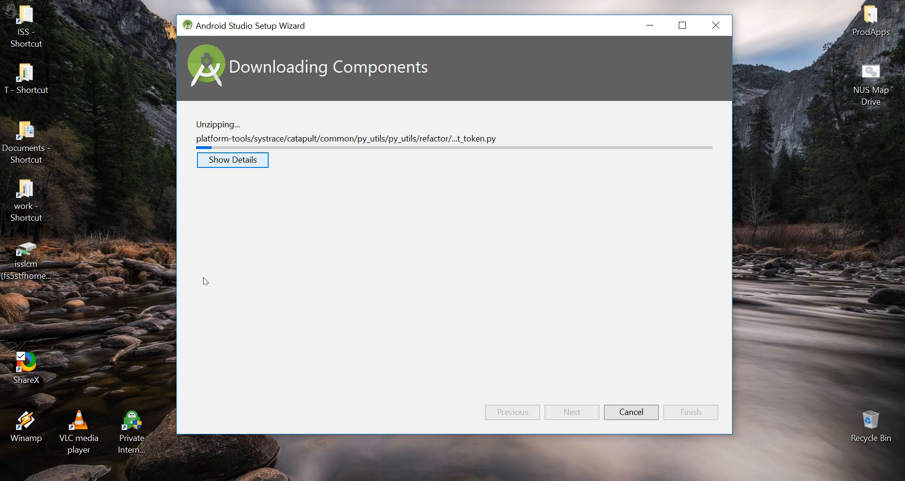
pyautogui.click(22, 329)
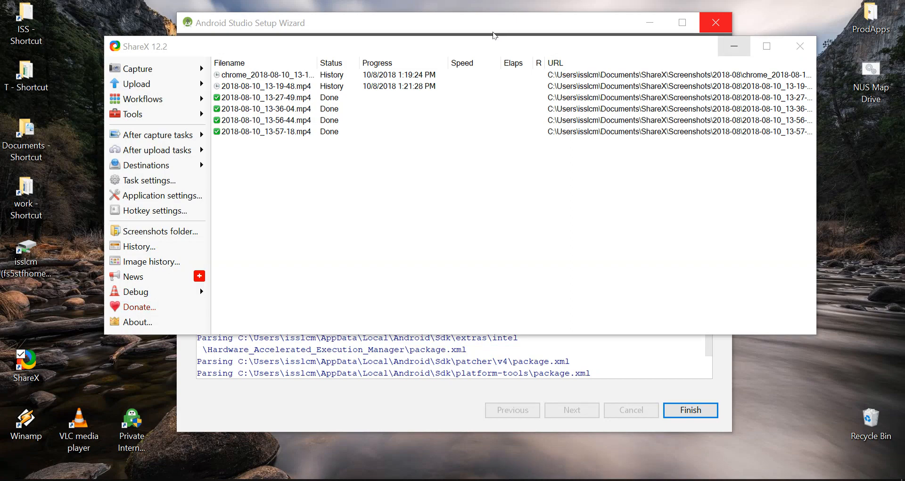
pyautogui.click(493, 32)
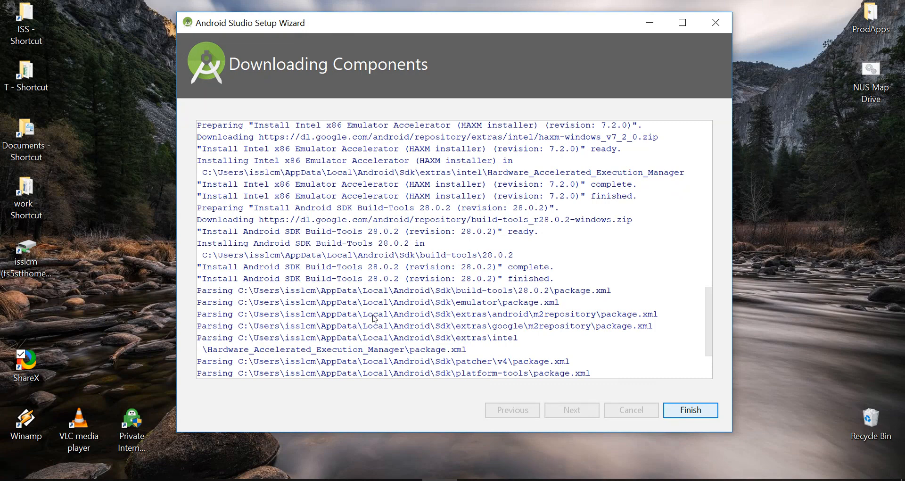
pyautogui.press('Return')
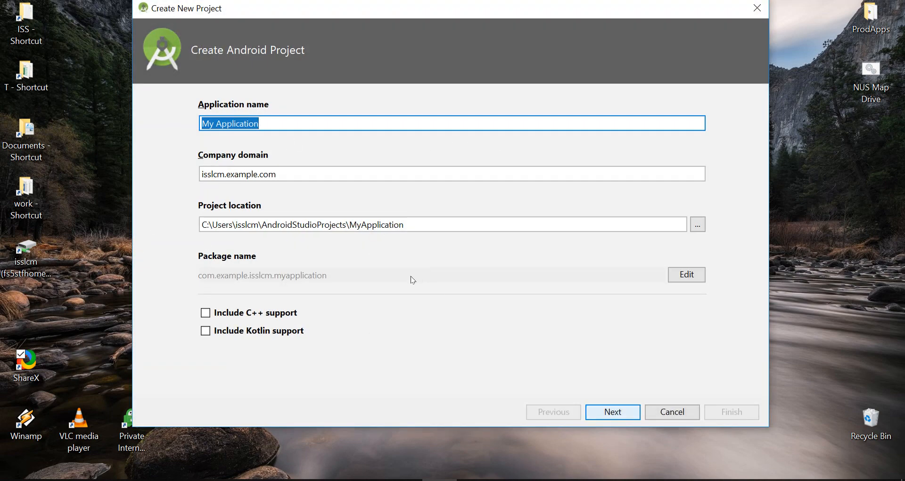
# Step: Keep the new project's name as My Application and set the Phone and Tablet minimum SDK to API 28
pyautogui.press('Return')
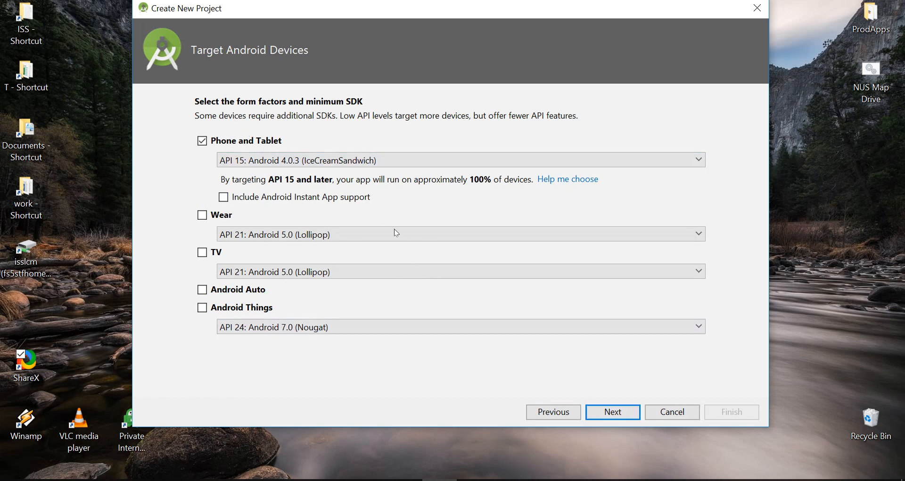
pyautogui.click(482, 159)
pyautogui.scroll(-2, 487, 191)
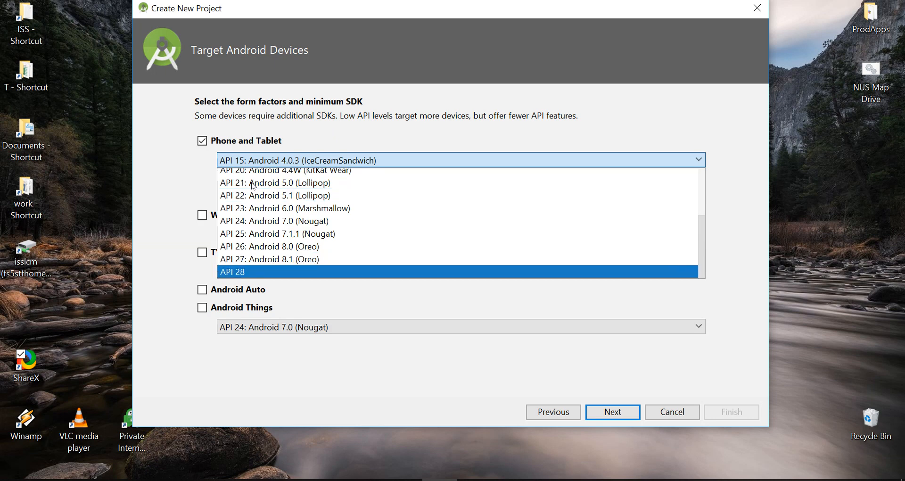
pyautogui.click(255, 272)
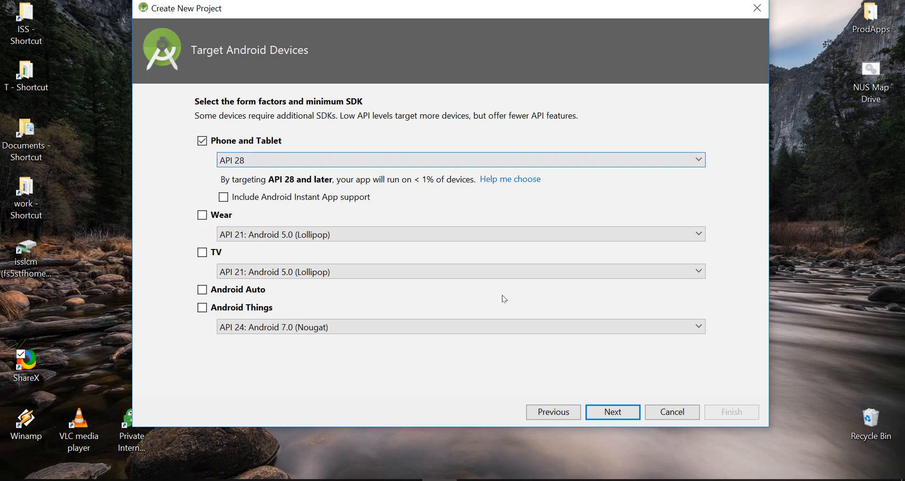
pyautogui.press('Return')
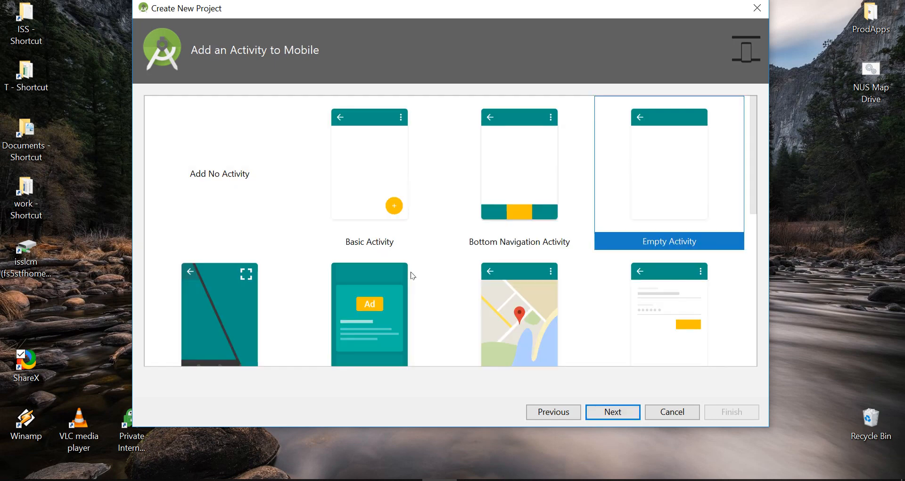
# Step: Add a Basic Activity named MainActivity with layout activity_main, install the requested components, and finish creating the project
pyautogui.click(367, 245)
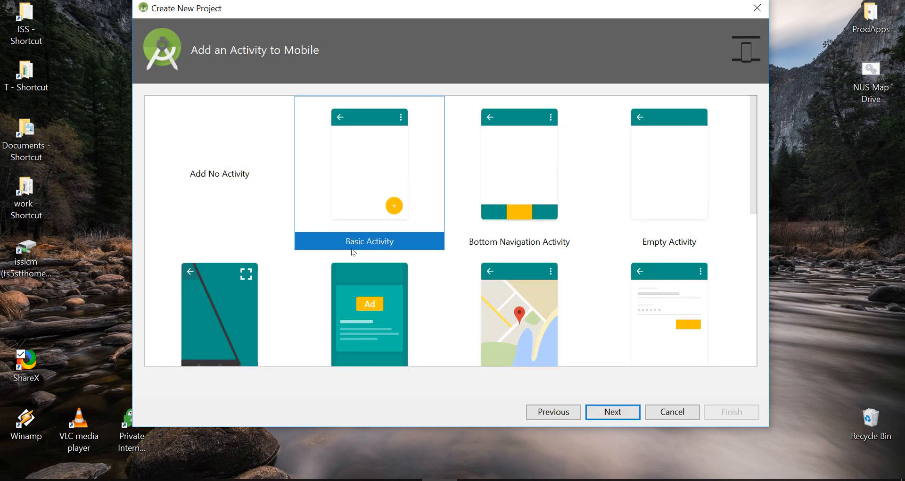
pyautogui.press('Return')
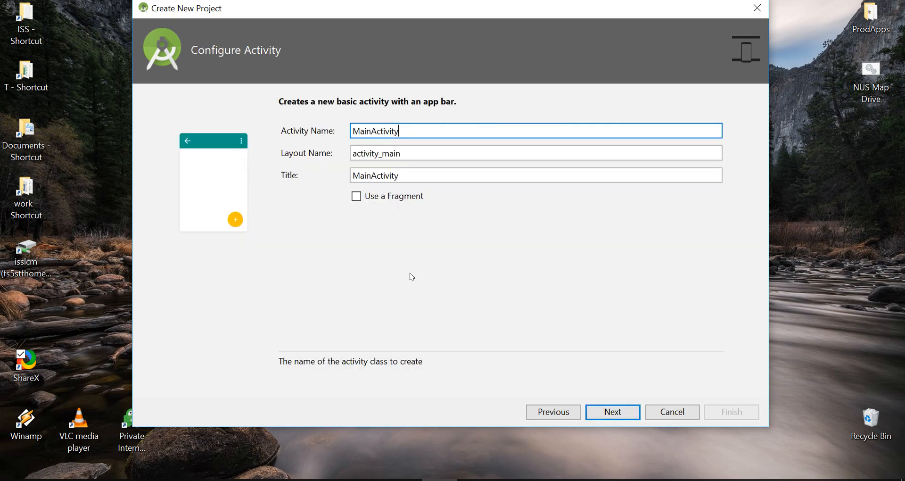
pyautogui.press('Return')
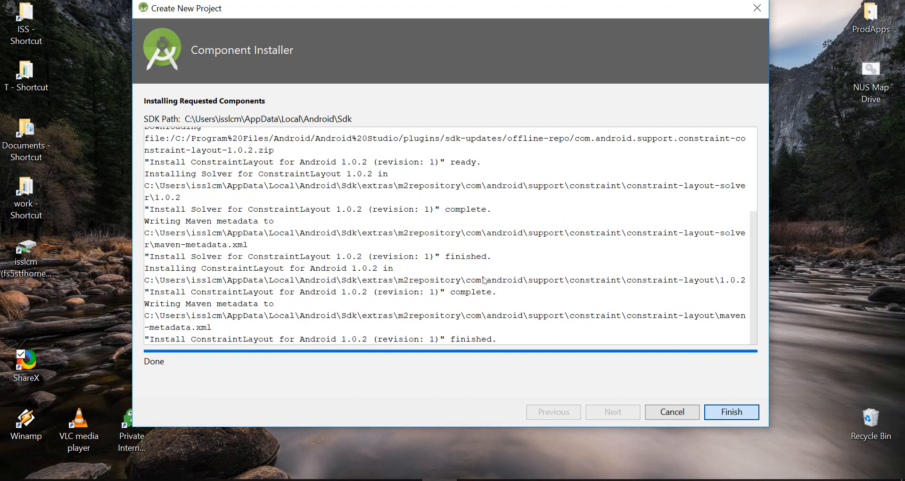
pyautogui.press('Return')
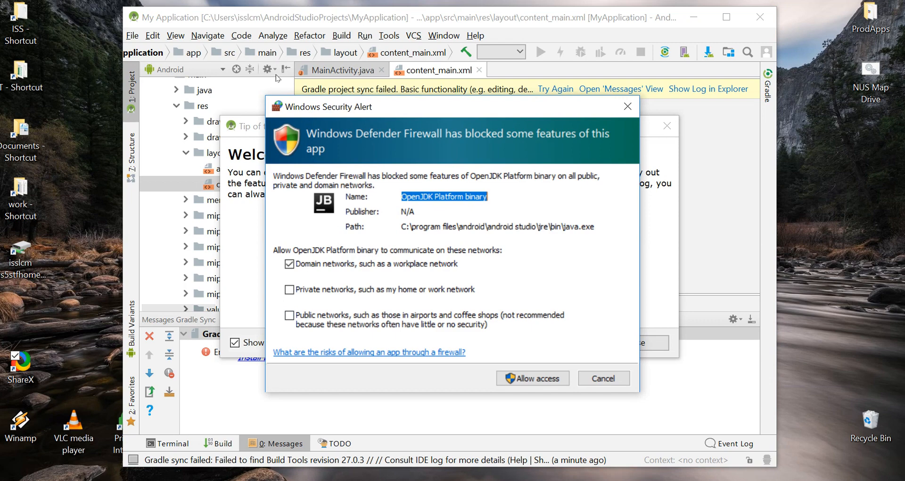
# Step: Allow OpenJDK Platform binary through the firewall on domain networks, dismiss the Tip of the Day, and maximize the project window
pyautogui.click(534, 378)
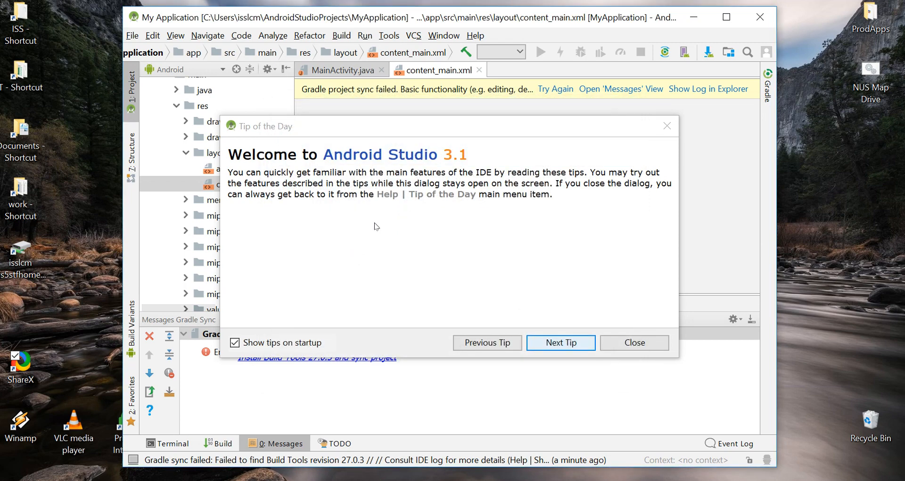
pyautogui.click(633, 343)
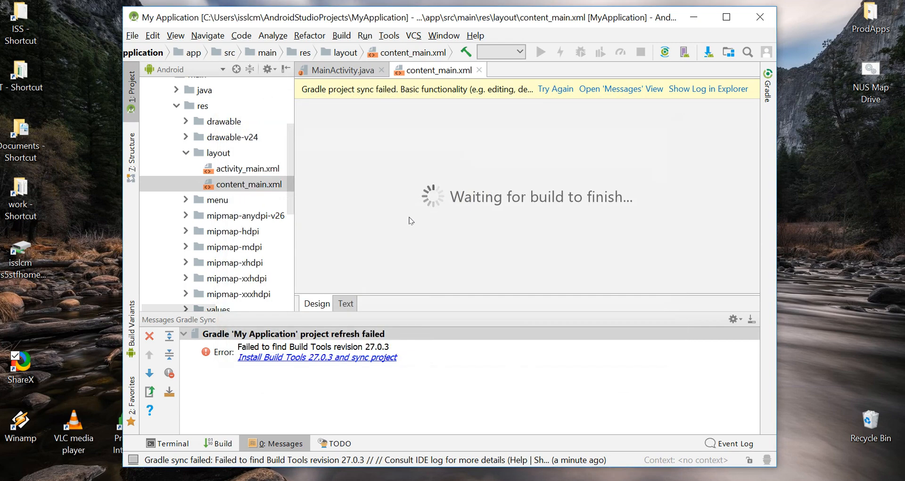
pyautogui.click(726, 17)
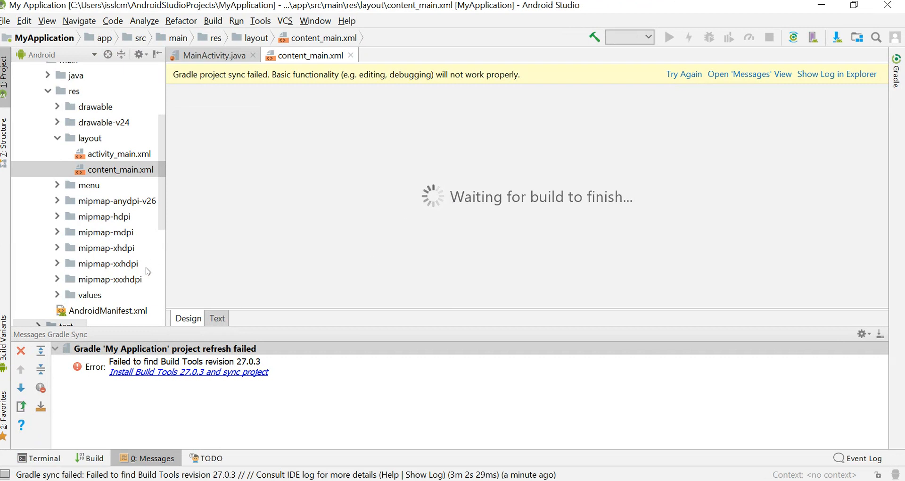
# Step: Install Android SDK Build-Tools 27.0.3 from the Gradle sync error, accepting the android-sdk-license, and sync the project
pyautogui.click(173, 372)
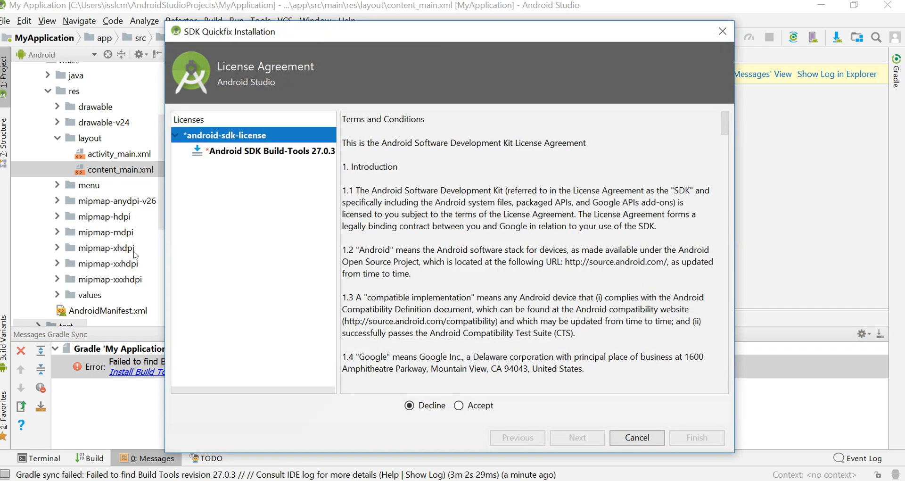
pyautogui.click(458, 405)
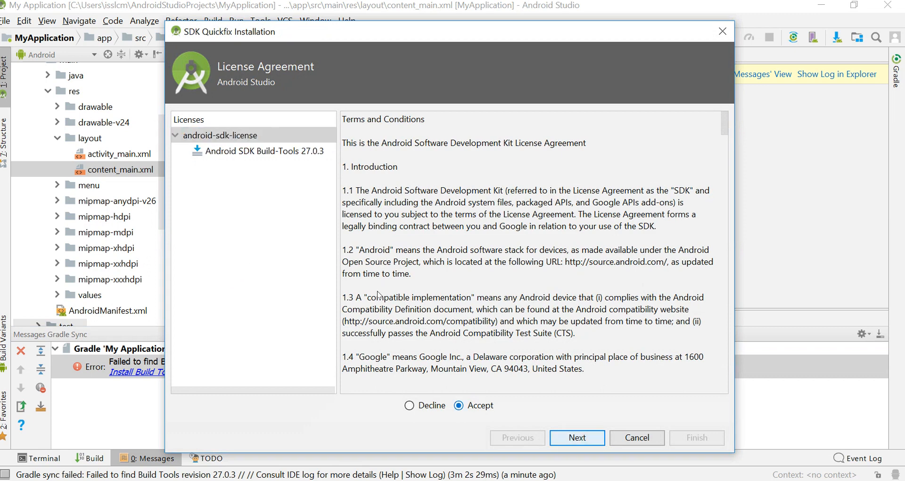
pyautogui.click(573, 434)
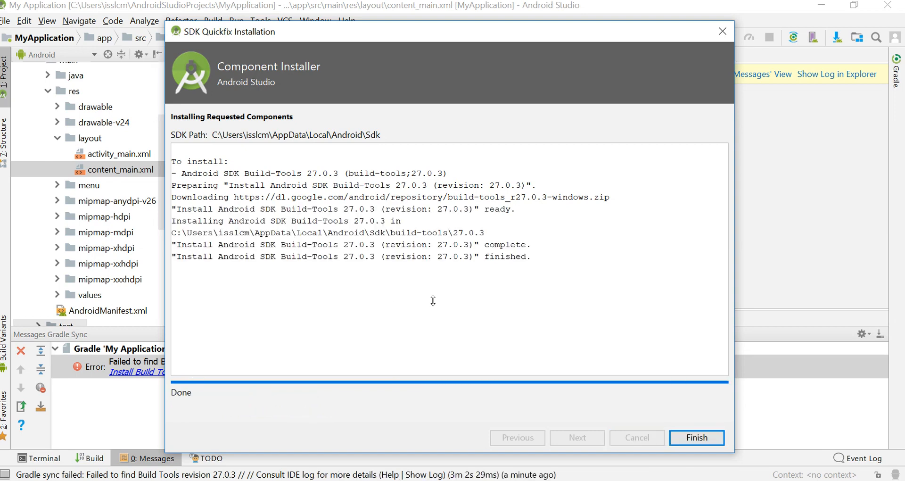
pyautogui.press('Return')
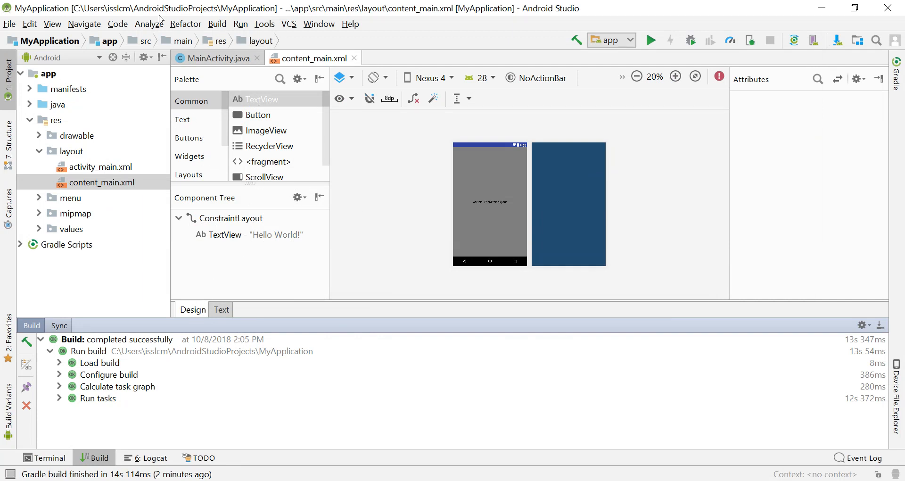
pyautogui.hotkey('alt', 'u')
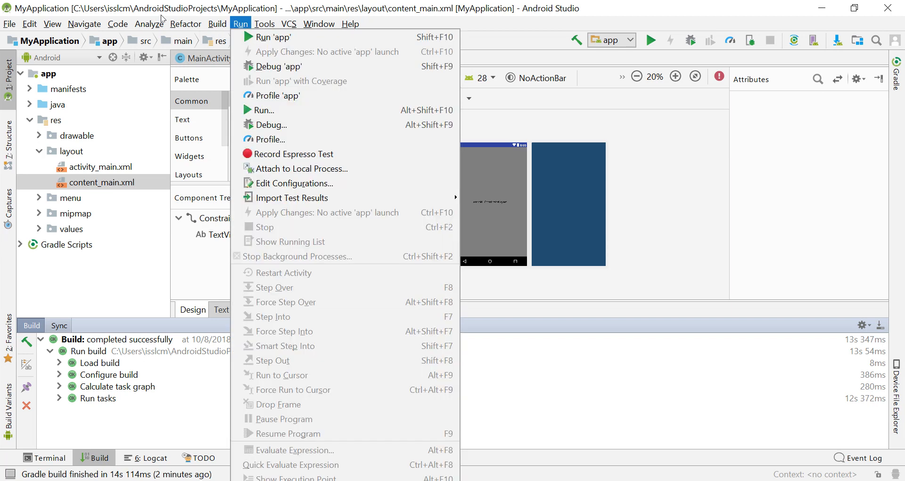
pyautogui.moveTo(262, 23)
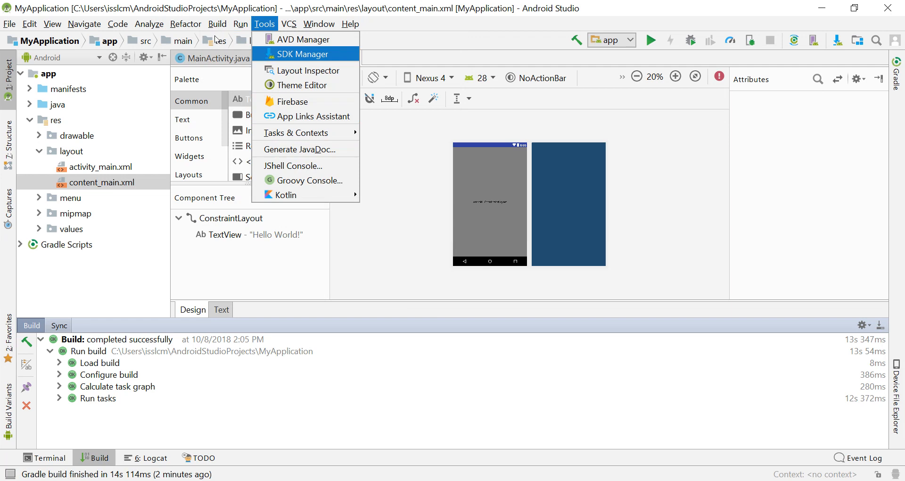
pyautogui.click(270, 36)
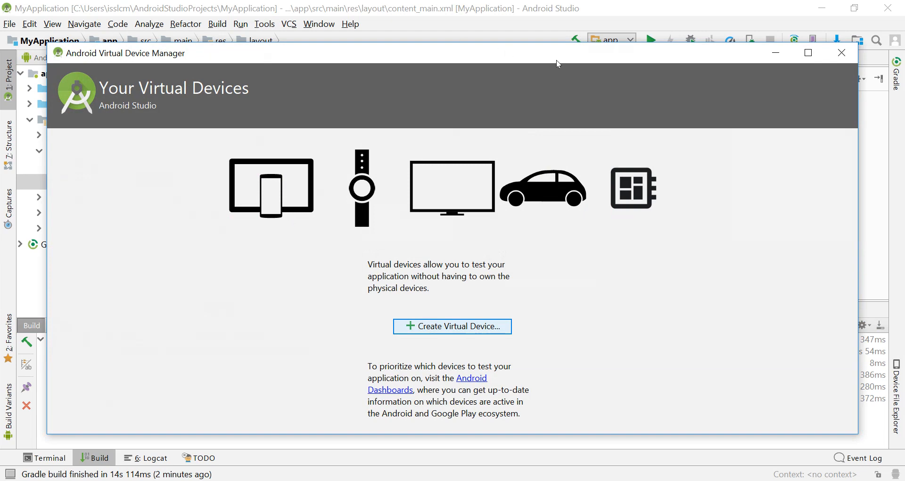
pyautogui.click(842, 53)
# Step: Start a new virtual device in the AVD Manager with the Nexus 5X phone as its hardware definition
pyautogui.click(265, 23)
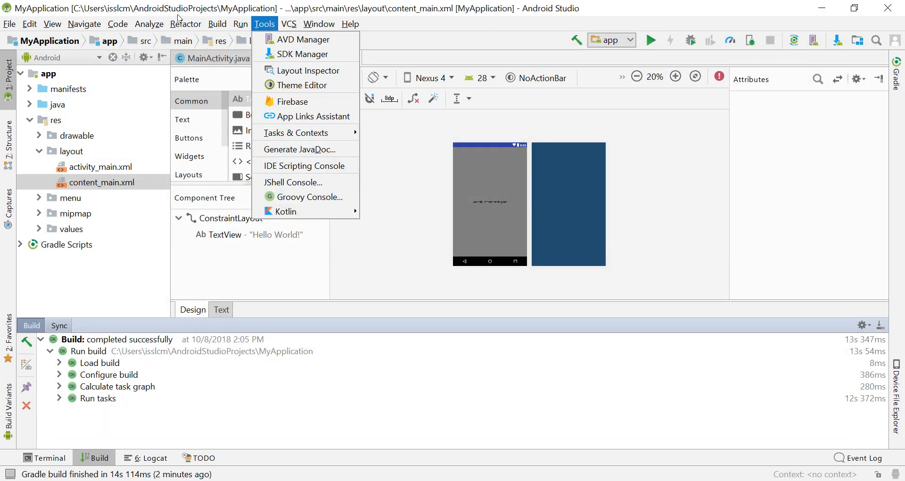
pyautogui.press('Return')
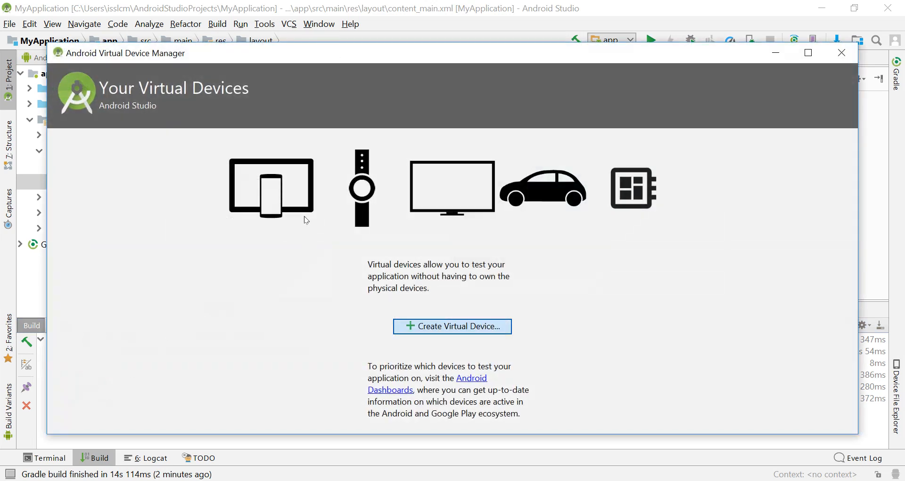
pyautogui.press('Return')
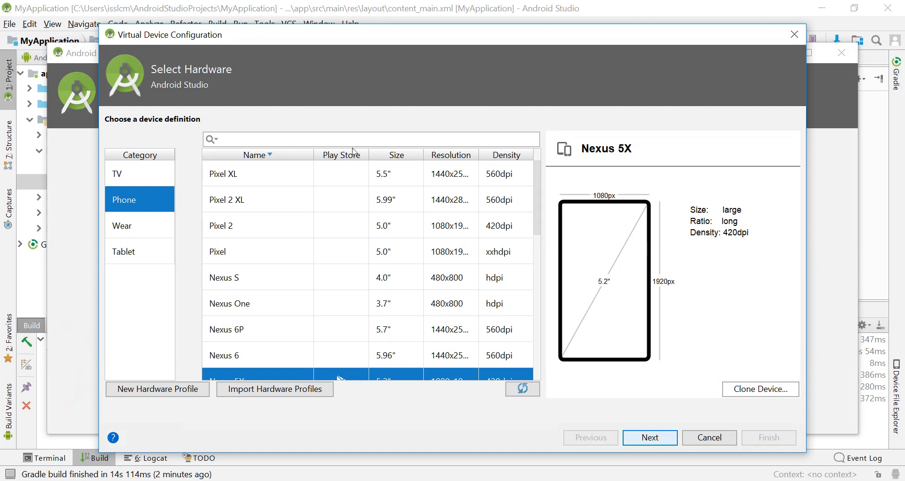
pyautogui.scroll(-3, 361, 158)
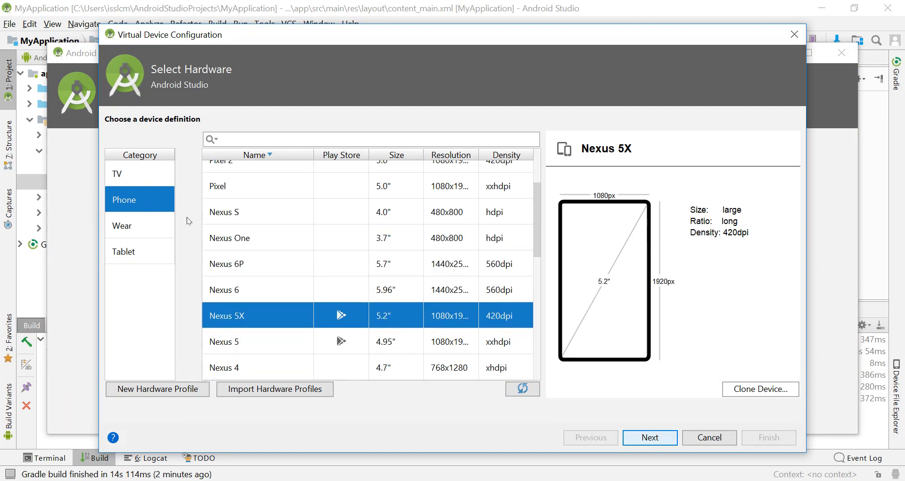
pyautogui.press('Return')
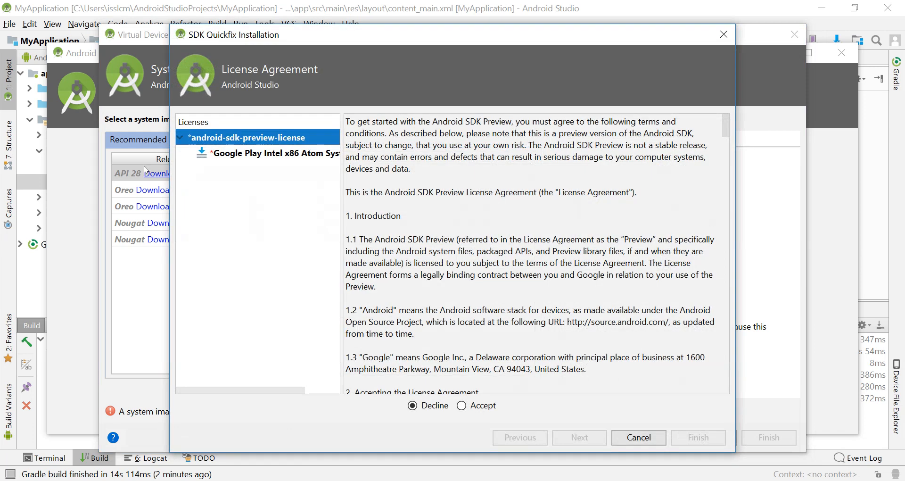
# Step: Accept the android-sdk-preview-license and install the Google Play Intel x86 Atom System Image for API 28
pyautogui.click(461, 406)
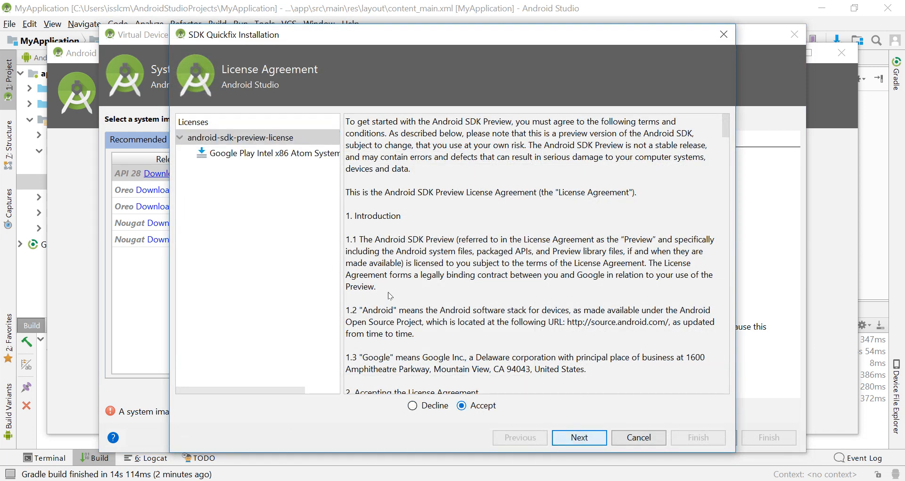
pyautogui.click(581, 437)
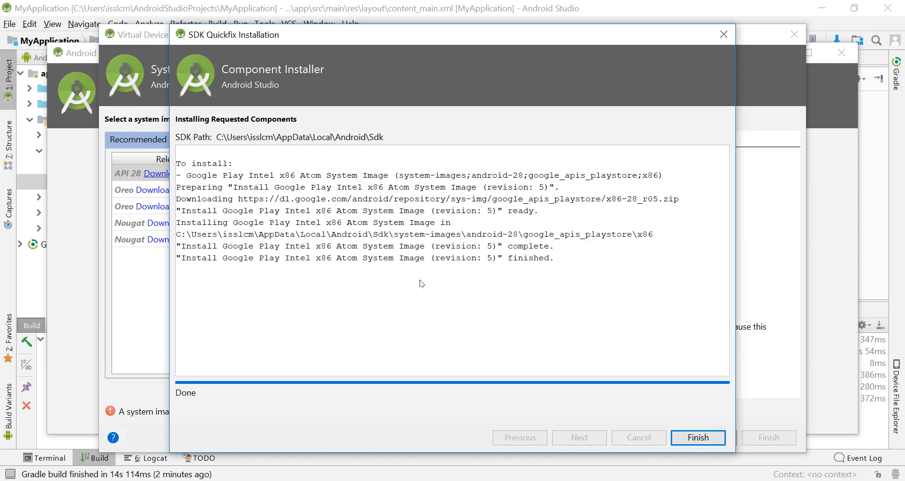
pyautogui.press('Return')
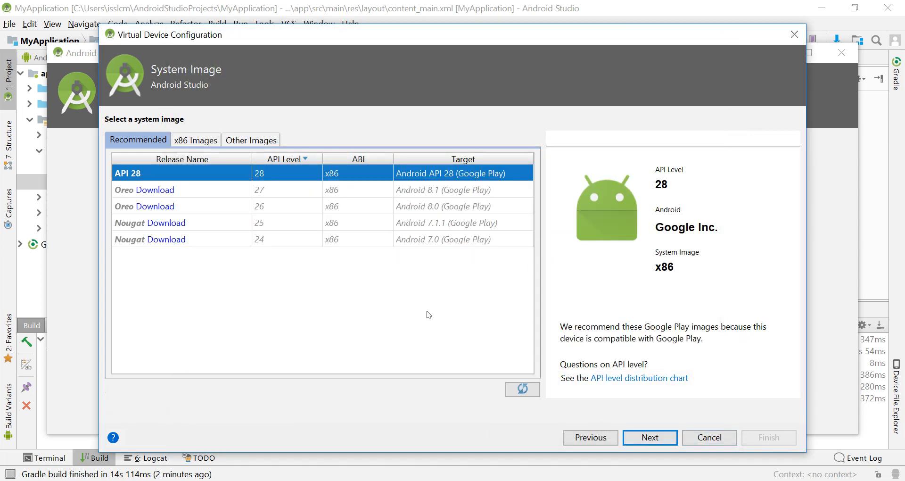
# Step: Use the API 28 x86 system image, keep the AVD name Nexus 5X API 28 and portrait orientation, and finish creating the device
pyautogui.press('Return')
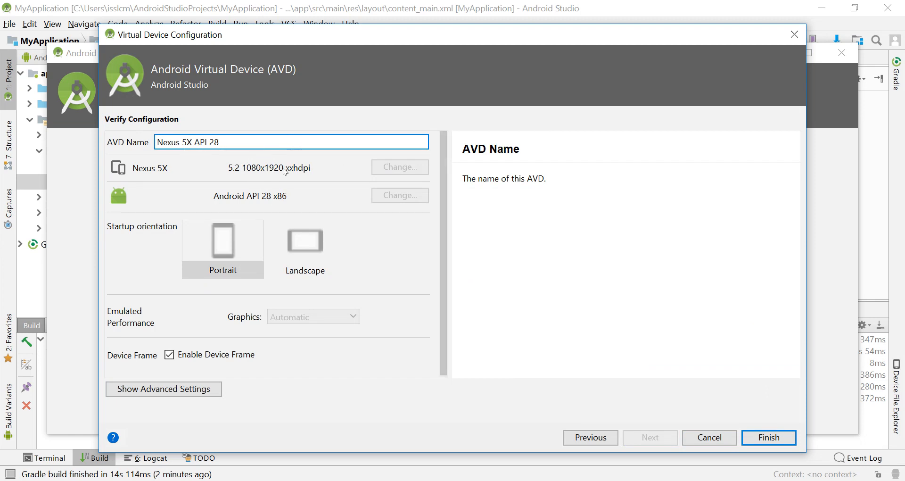
pyautogui.click(520, 293)
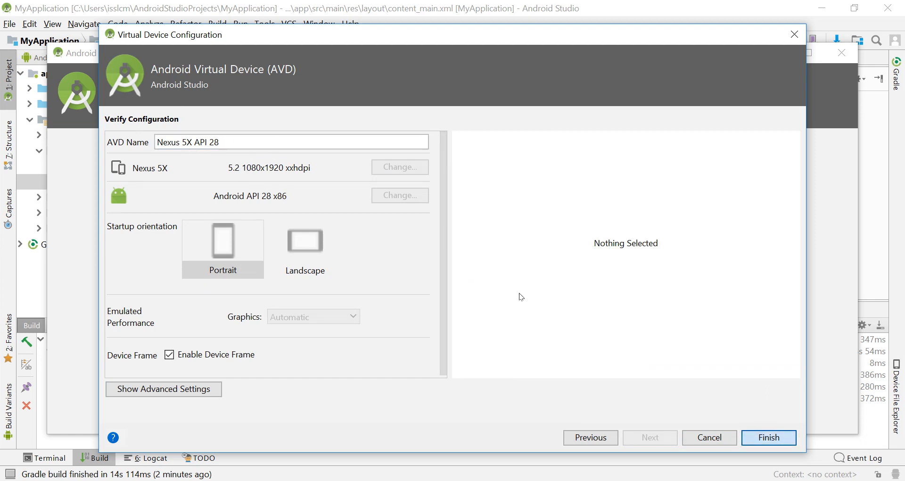
pyautogui.press('Return')
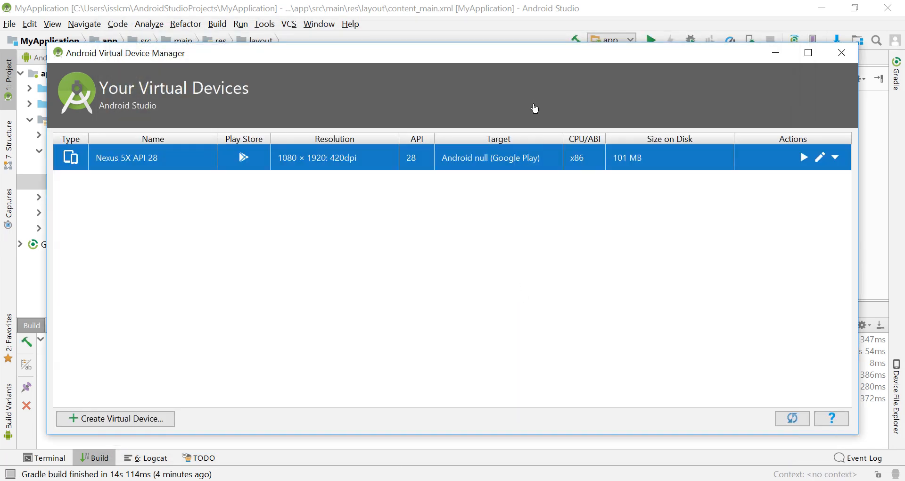
# Step: Launch the Nexus 5X API 28 emulator, run the app with it as deployment target, and return to the project window
pyautogui.click(804, 158)
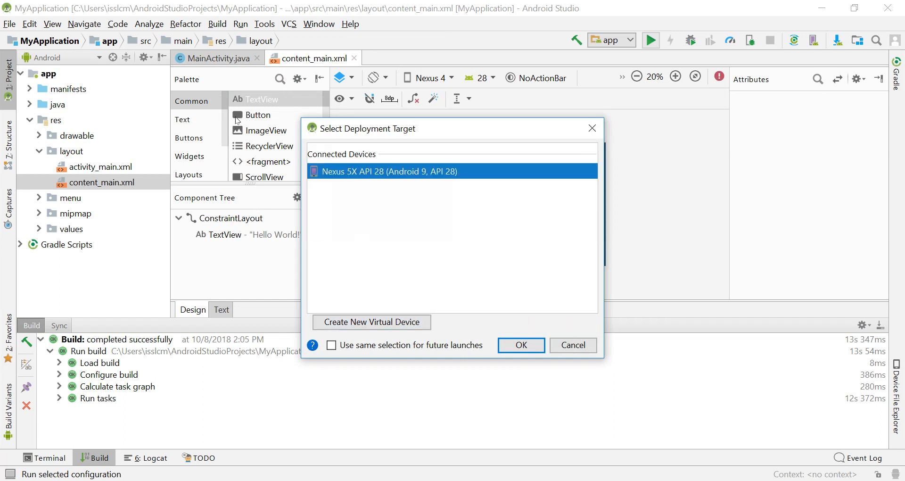
pyautogui.press('Return')
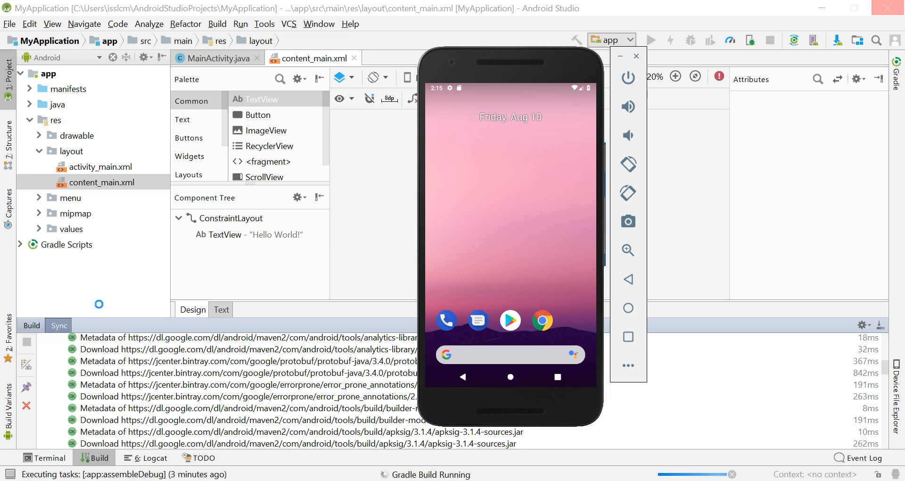
pyautogui.click(23, 217)
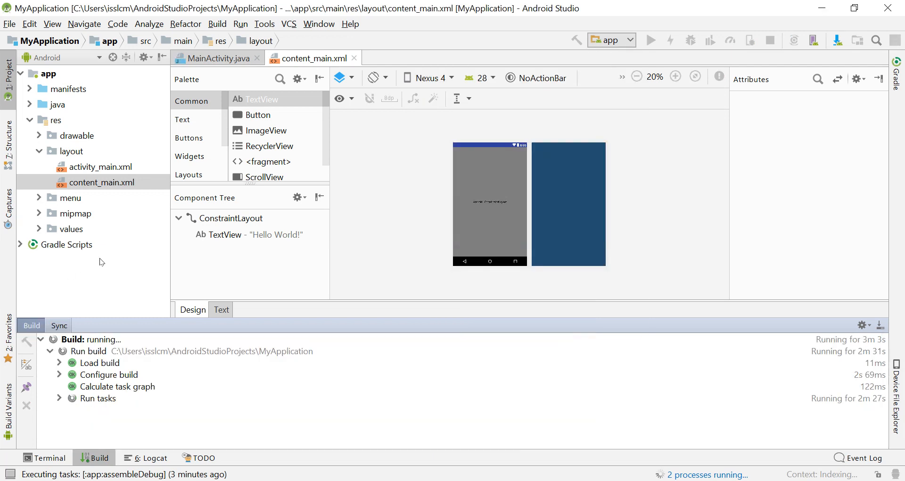